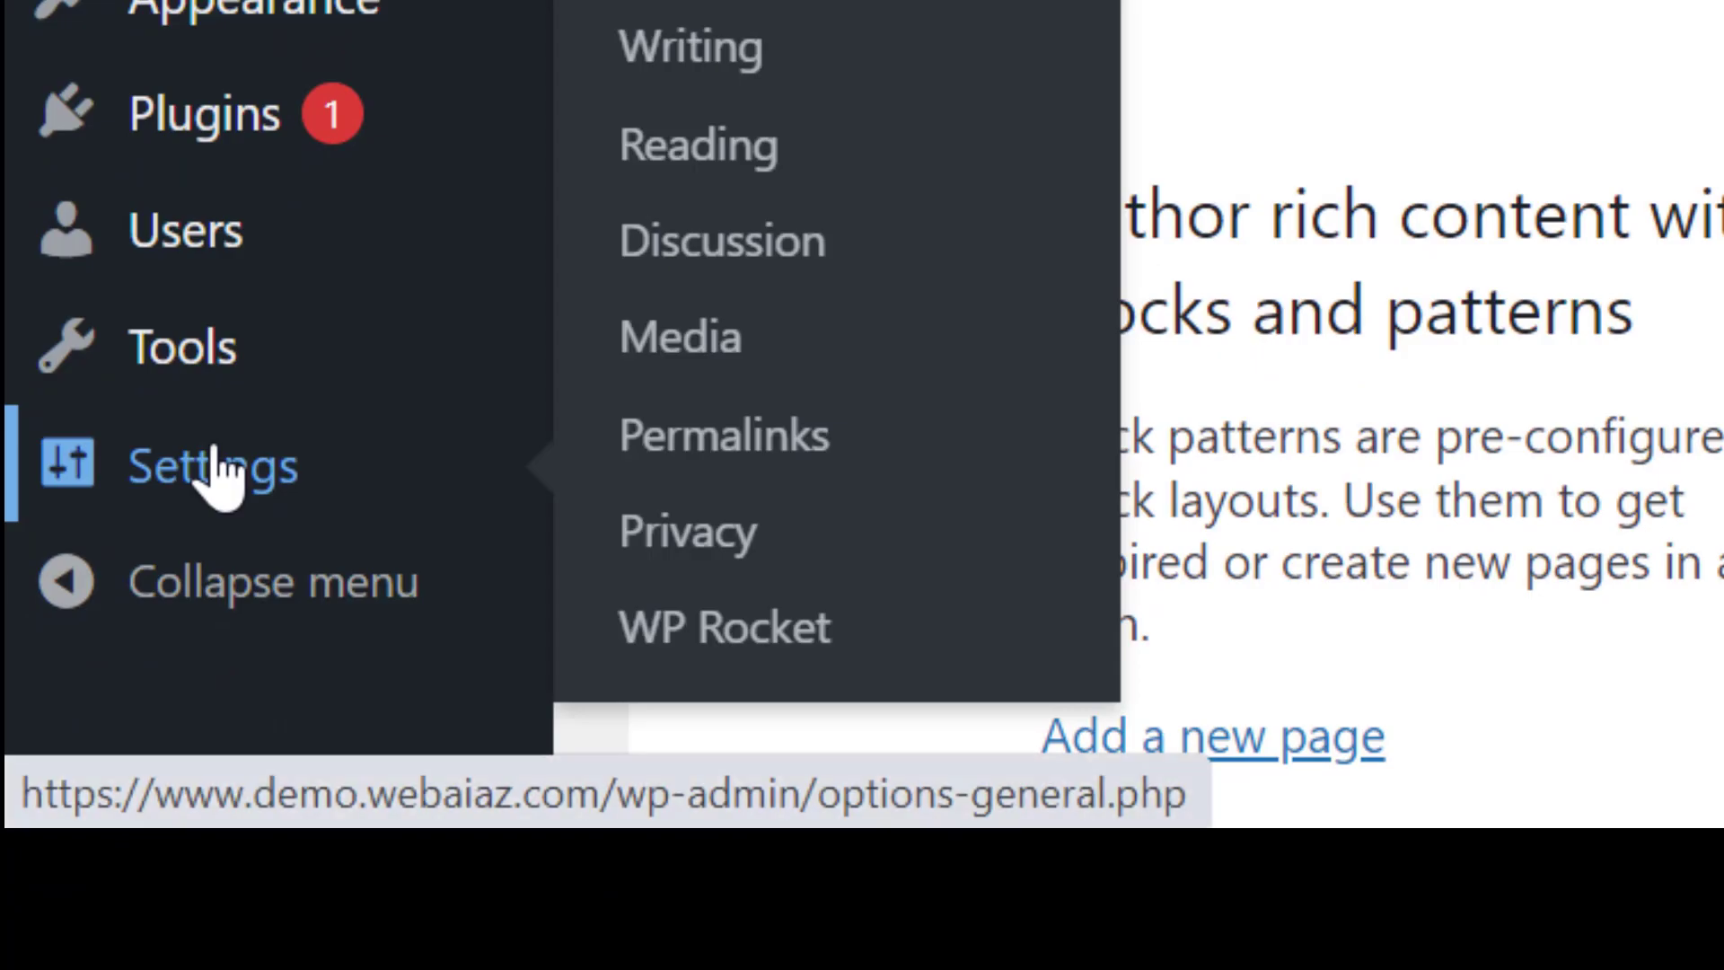
{"action": "left_click", "coordinate": [215, 472]}
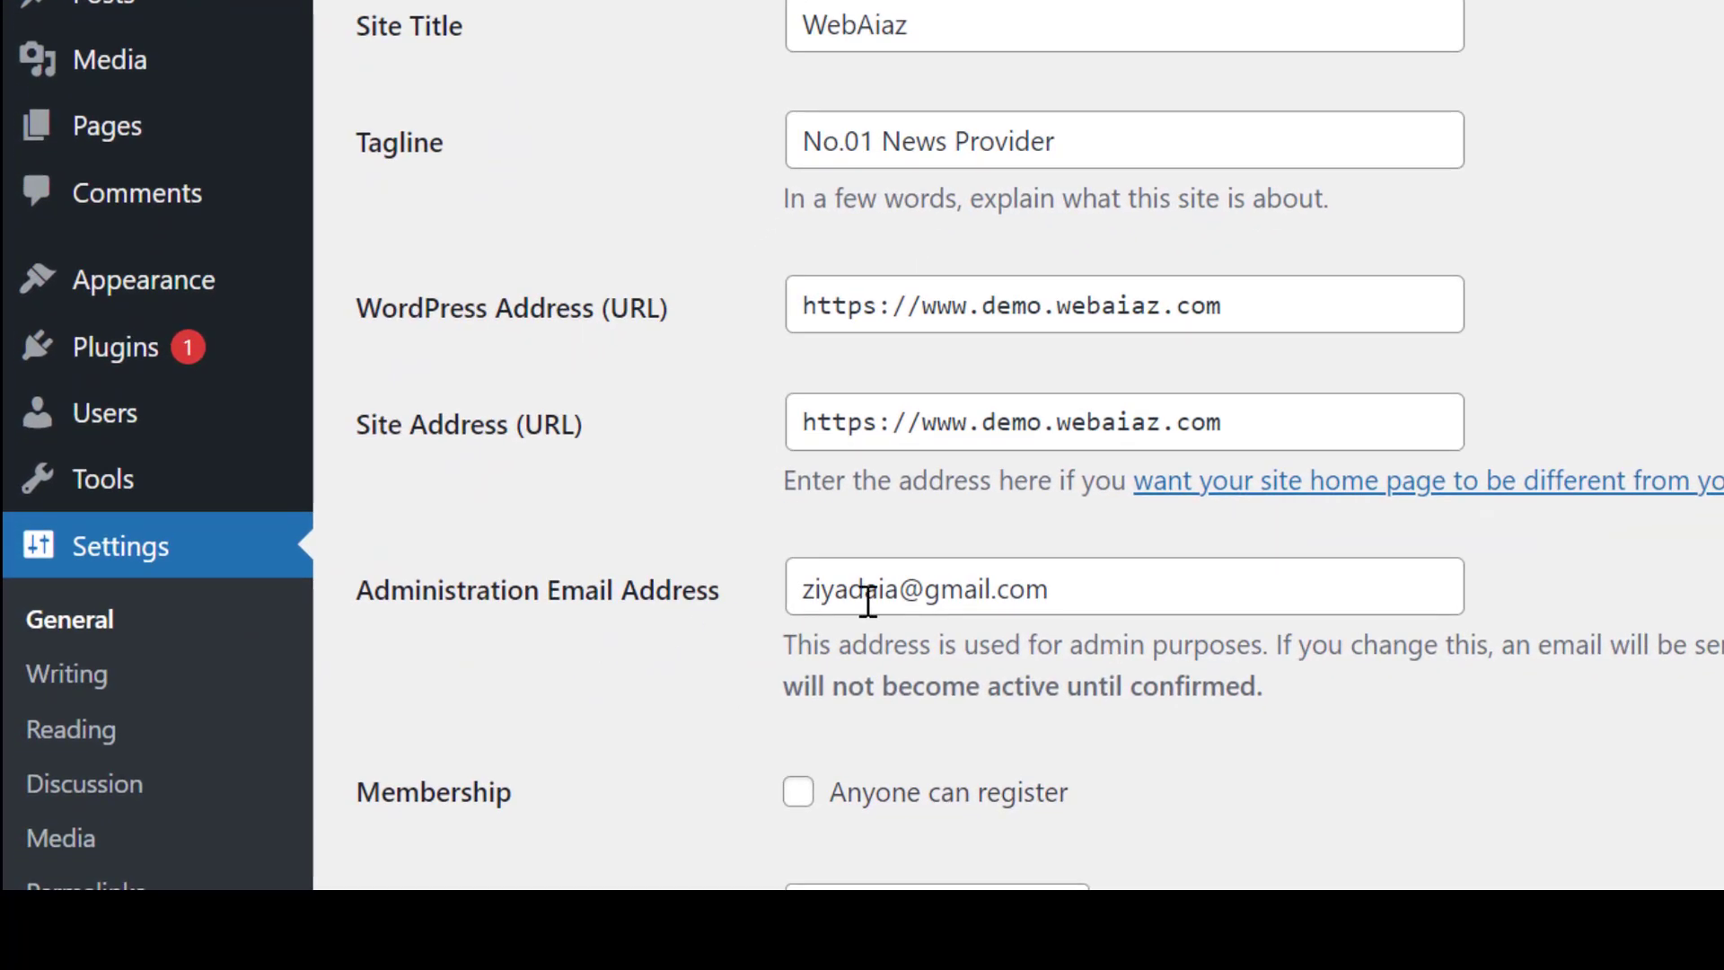
{"action": "left_click", "coordinate": [1064, 600]}
{"action": "mouse_move", "coordinate": [1062, 597]}
{"action": "left_mouse_down"}
{"action": "mouse_move", "coordinate": [877, 584]}
{"action": "mouse_move", "coordinate": [713, 655]}
{"action": "left_mouse_up"}
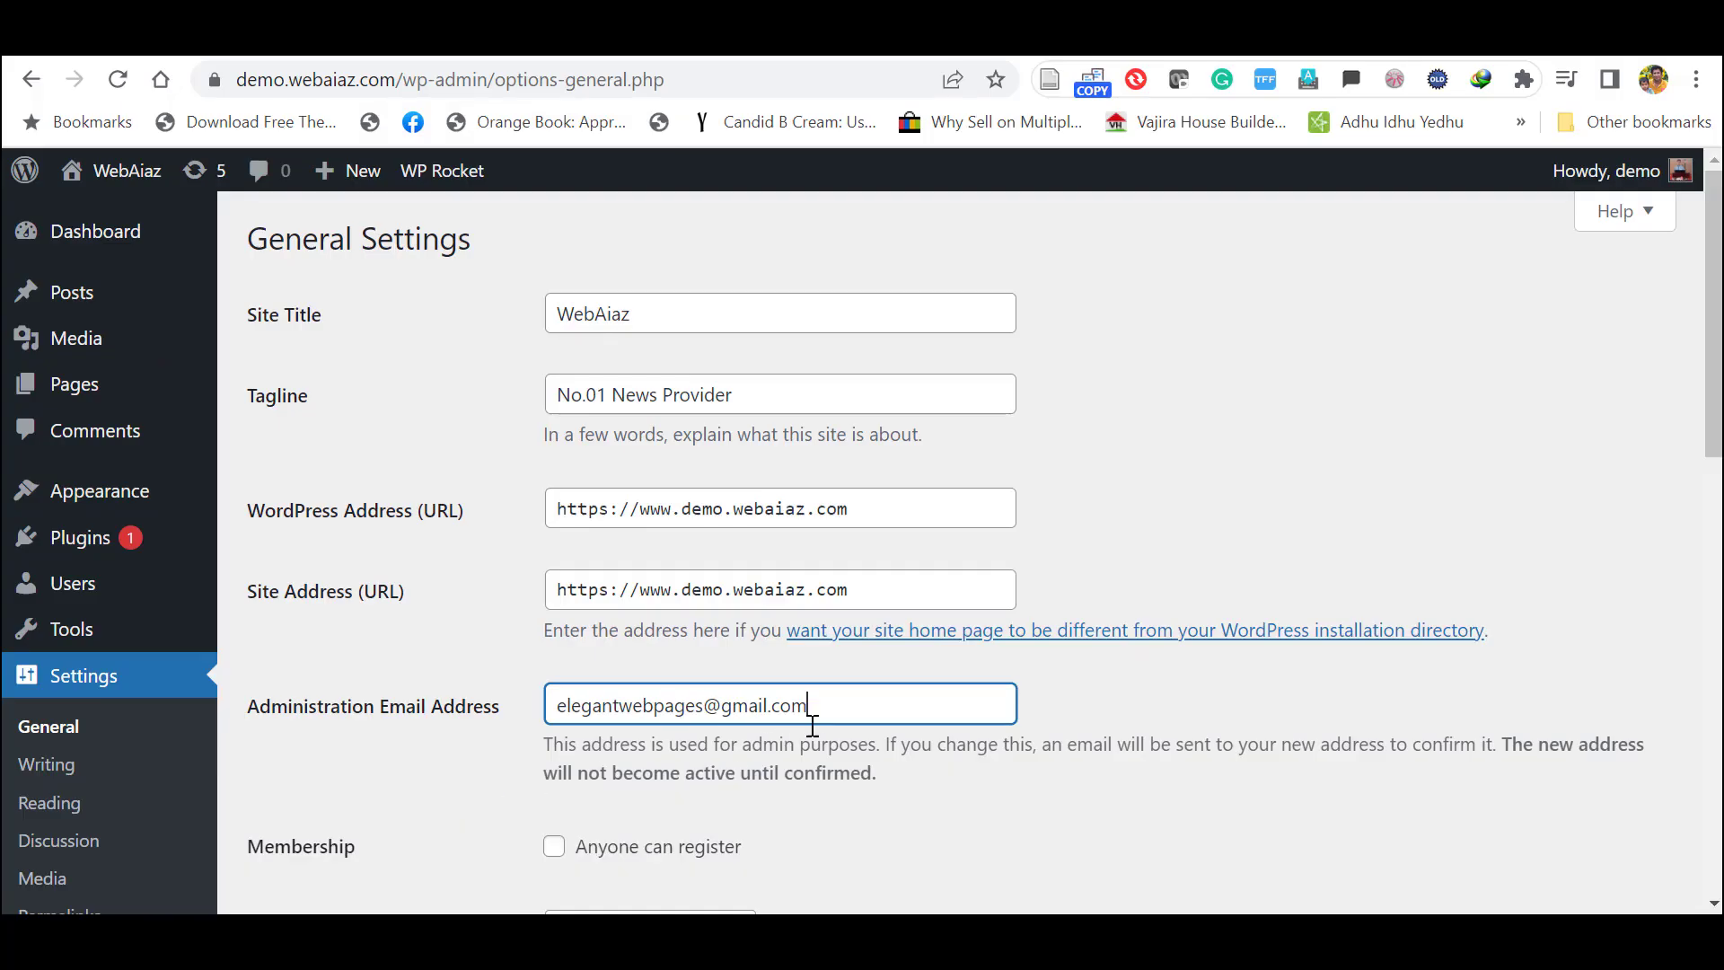
{"action": "scroll", "coordinate": [361, 781], "scroll_direction": "down", "scroll_amount": 10}
{"action": "left_click", "coordinate": [361, 781]}
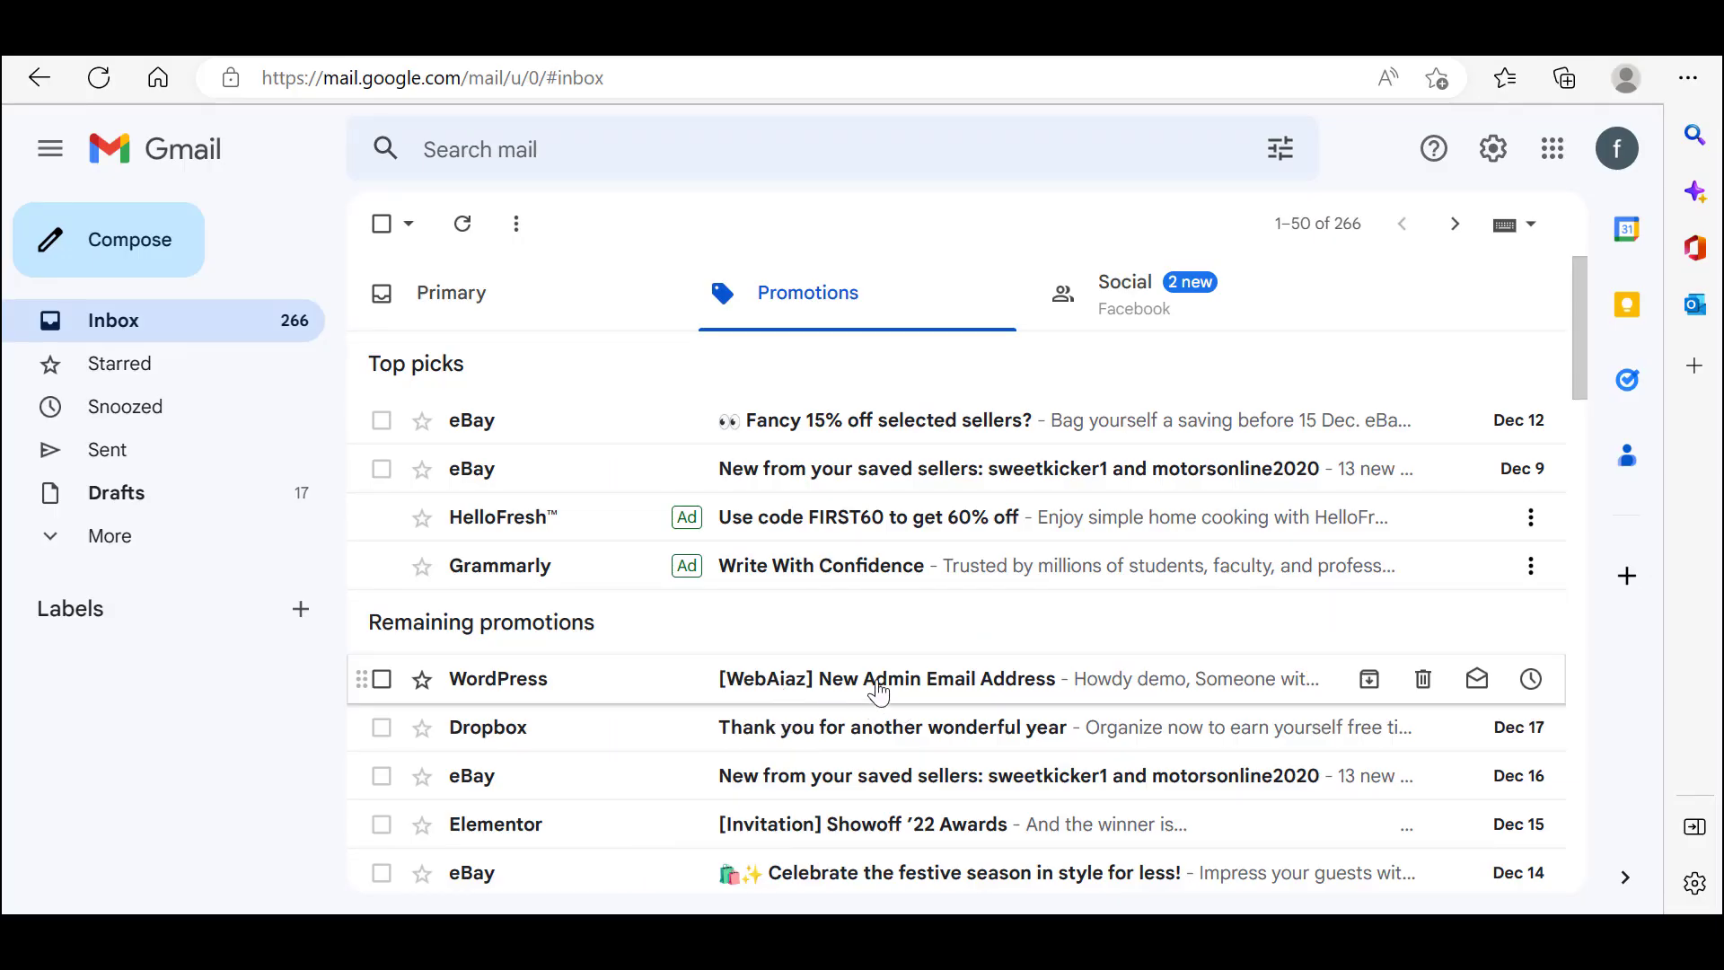
Step: Follow the link in the '[WebAiaz] New Admin Email Address' Gmail message to confirm the change
{"action": "left_click", "coordinate": [876, 690]}
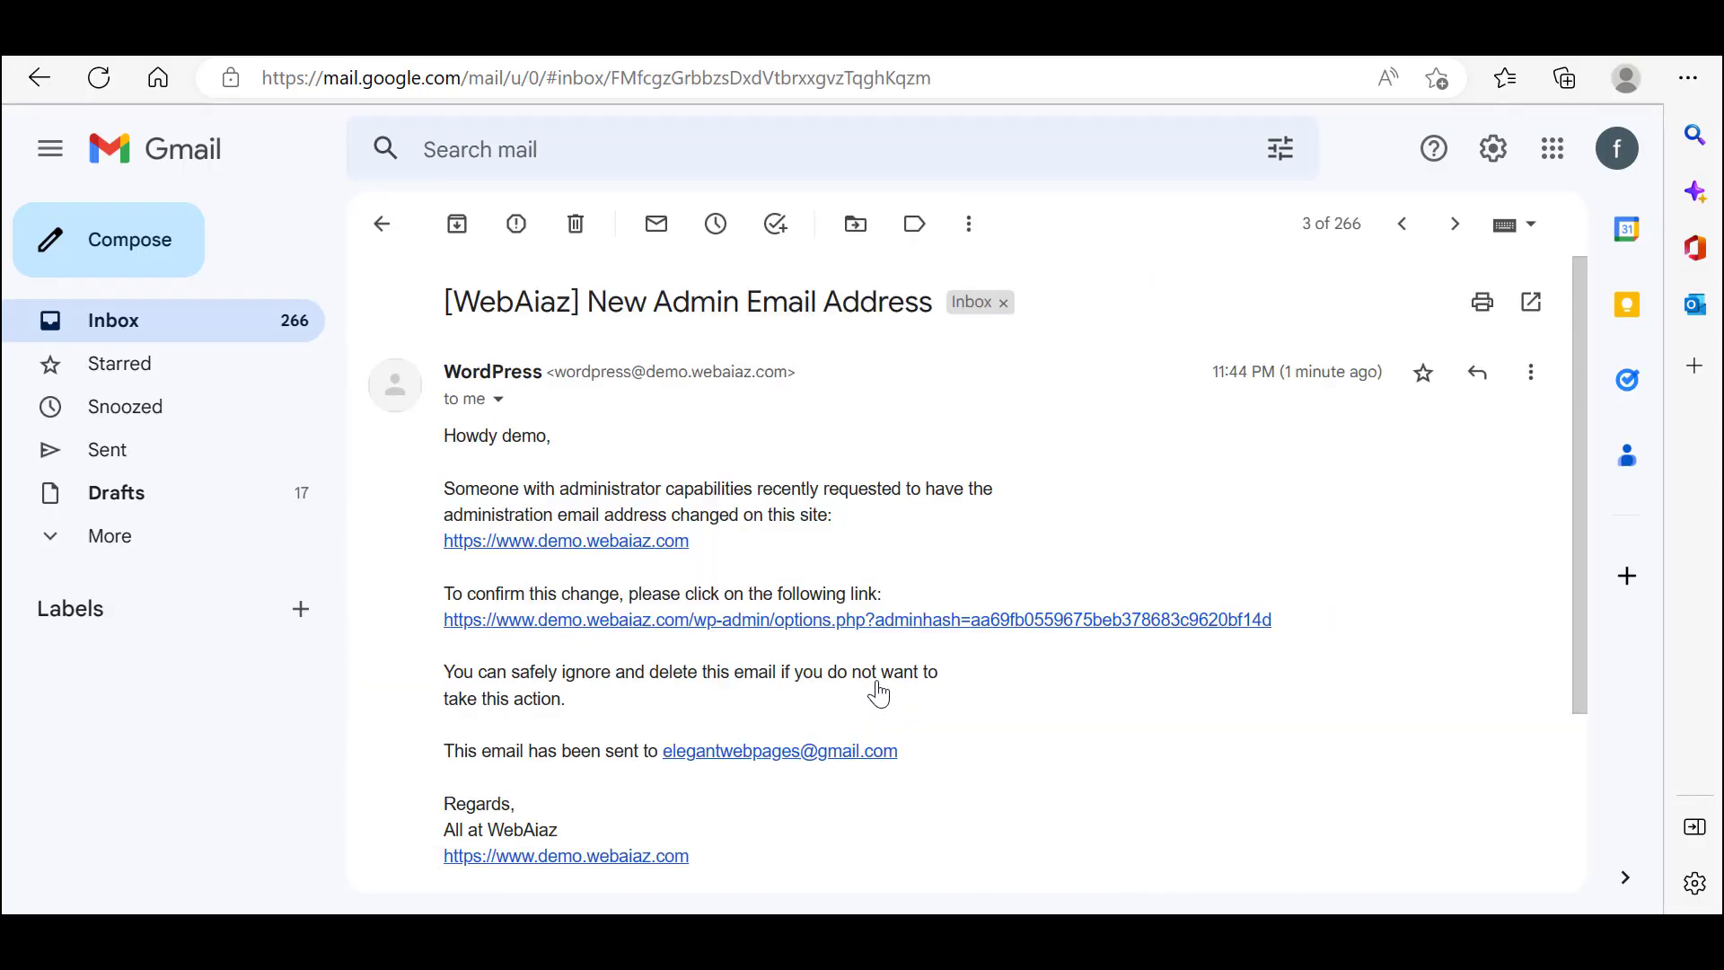
{"action": "left_click", "coordinate": [914, 619]}
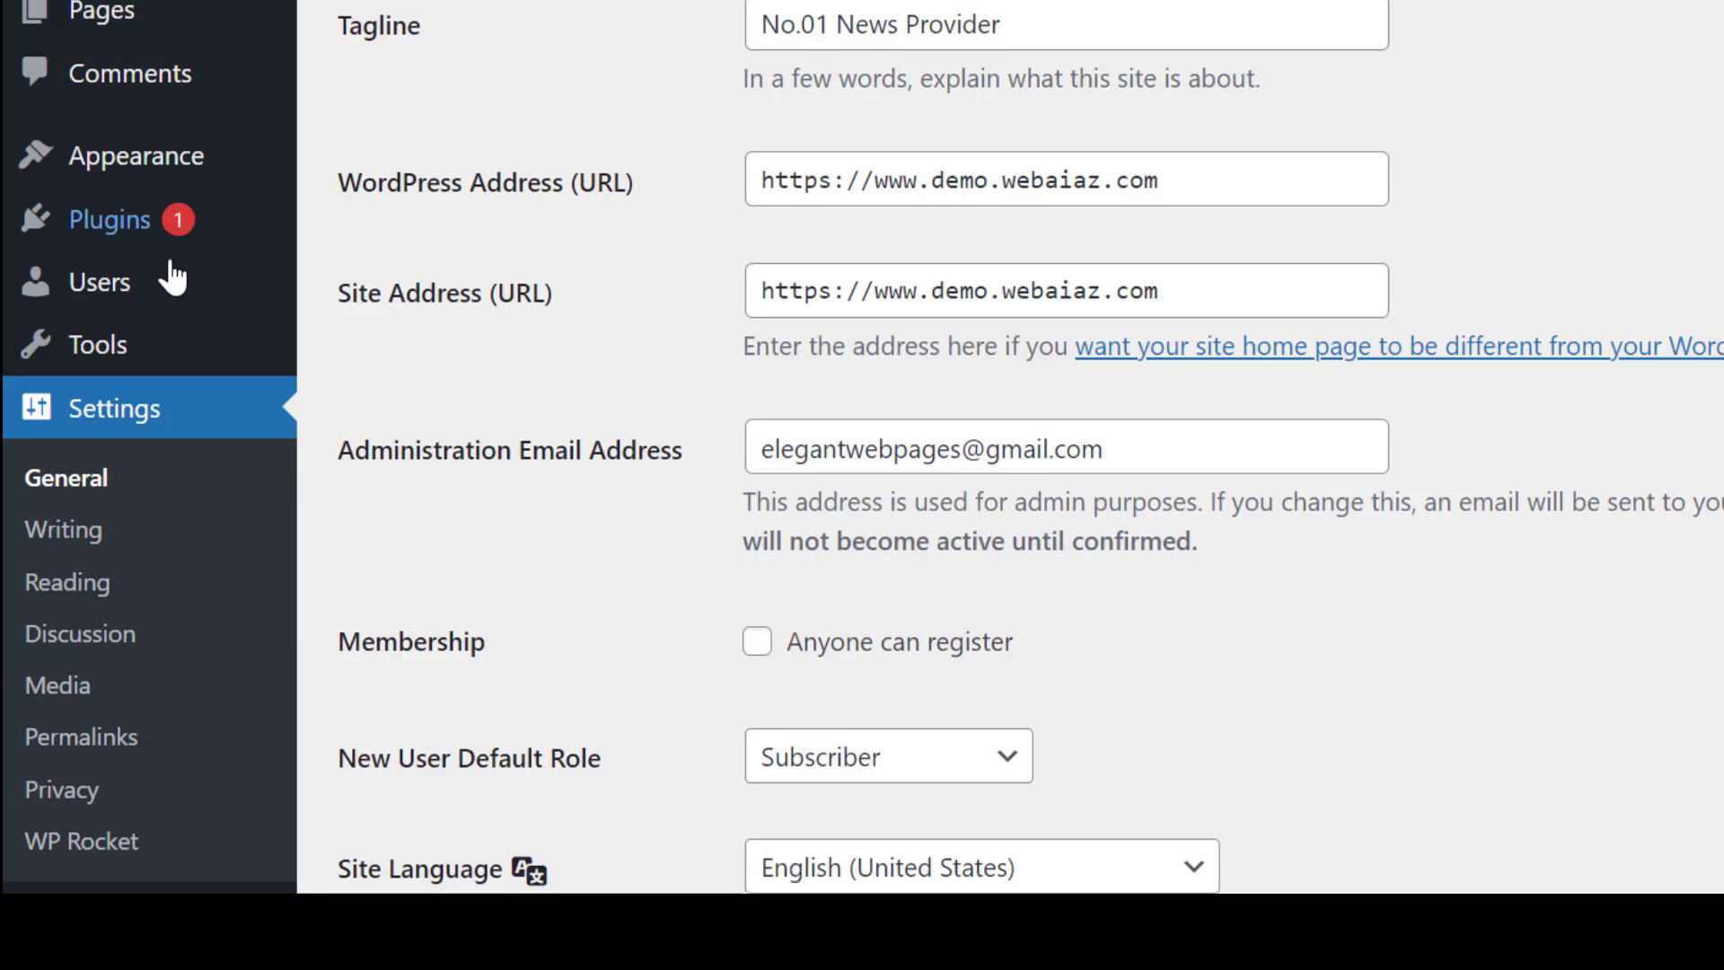
{"action": "left_click", "coordinate": [54, 290]}
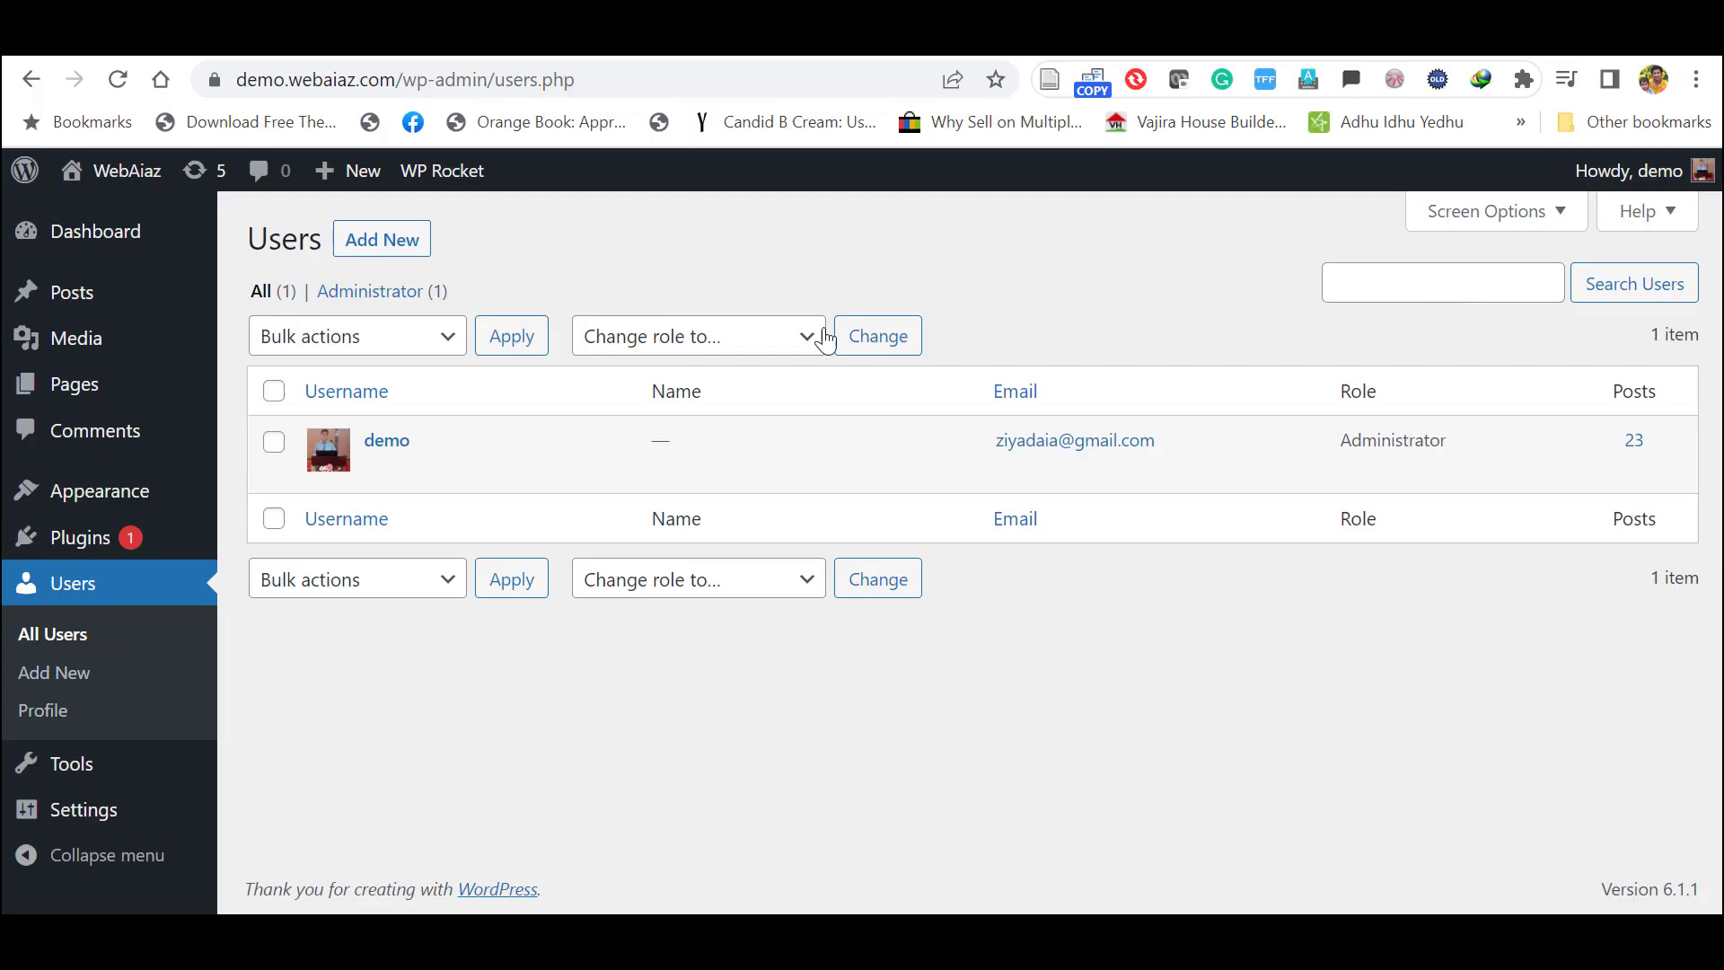
{"action": "mouse_move", "coordinate": [387, 445]}
{"action": "left_click", "coordinate": [378, 471]}
{"action": "left_click", "coordinate": [590, 454]}
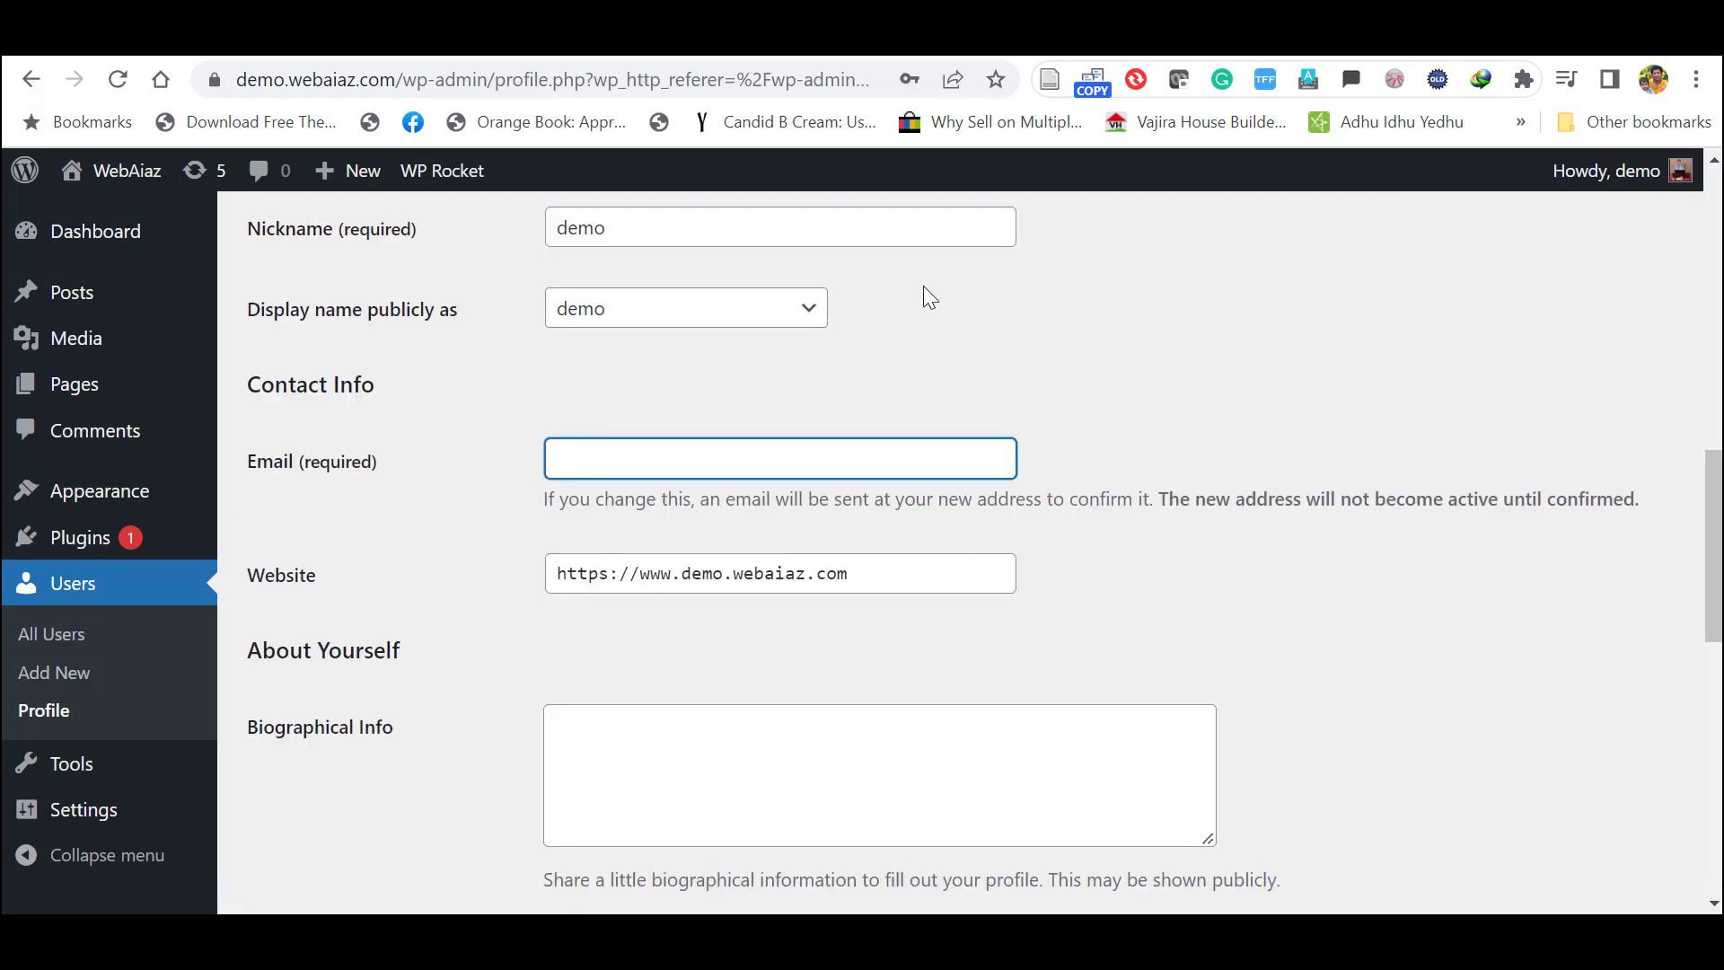
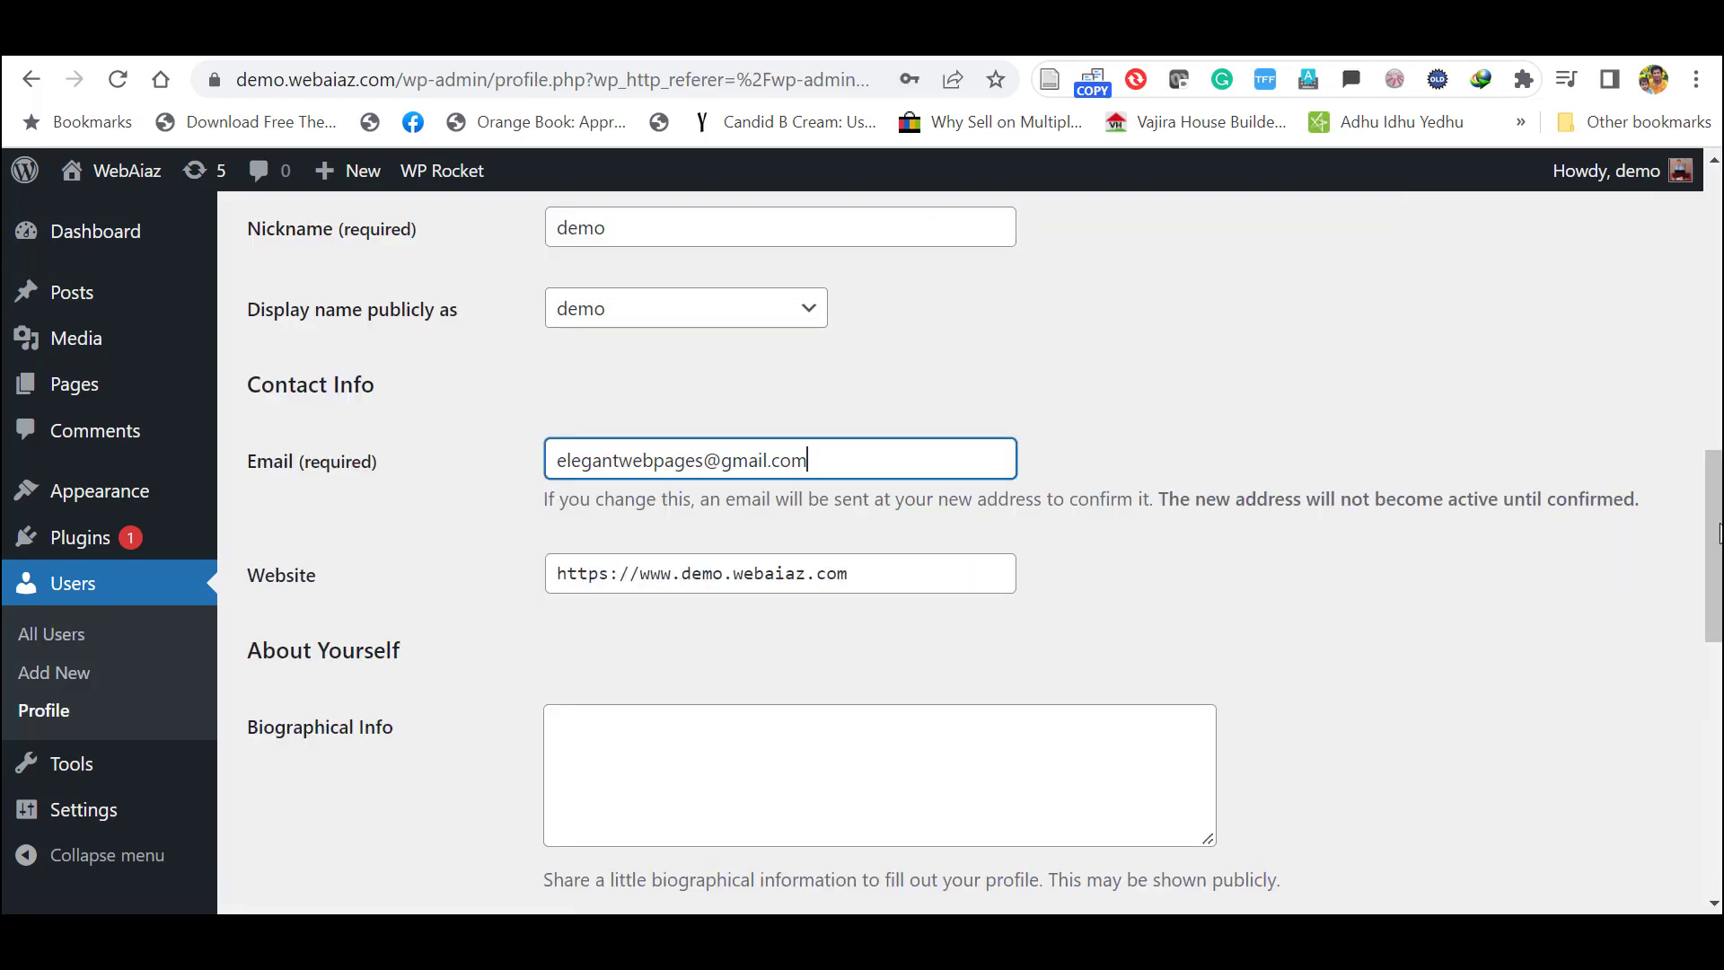
{"action": "left_click_drag", "start_coordinate": [1714, 536], "coordinate": [1715, 781]}
{"action": "left_click", "coordinate": [311, 763]}
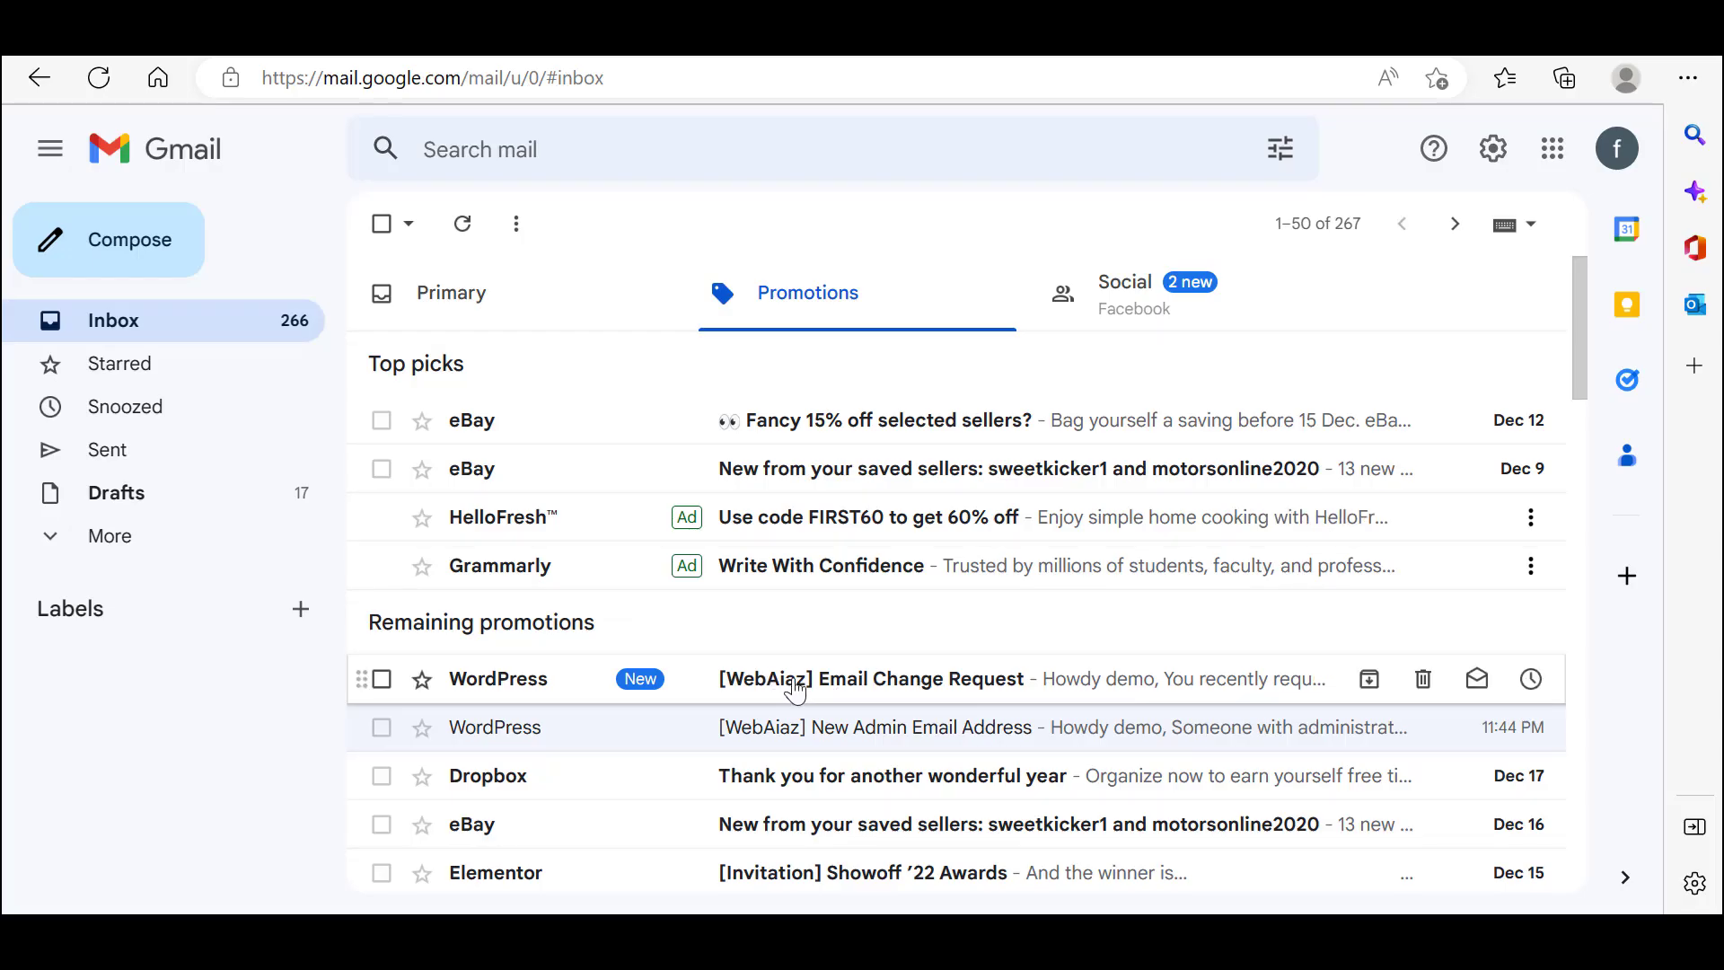
Step: Open the Email Change Request message in Gmail to confirm the new user email
{"action": "left_click", "coordinate": [793, 690]}
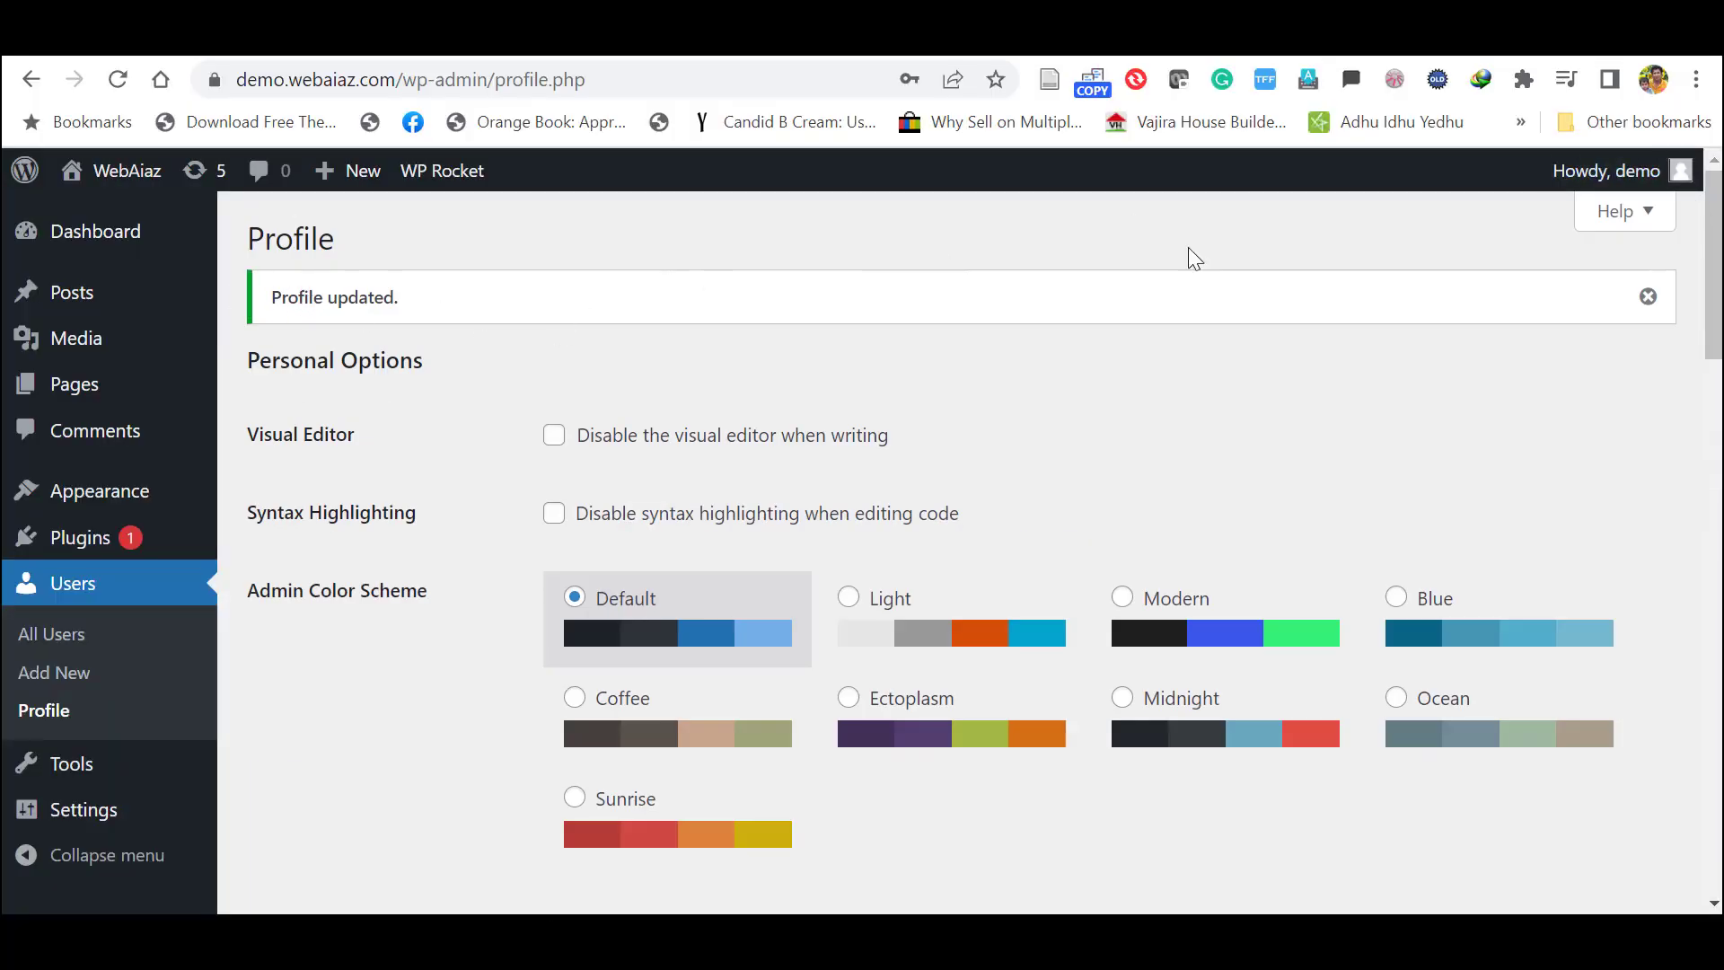
{"action": "scroll", "coordinate": [495, 346], "scroll_direction": "down", "scroll_amount": 2}
{"action": "scroll", "coordinate": [497, 346], "scroll_direction": "down", "scroll_amount": 6}
{"action": "scroll", "coordinate": [497, 347], "scroll_direction": "down", "scroll_amount": 2}
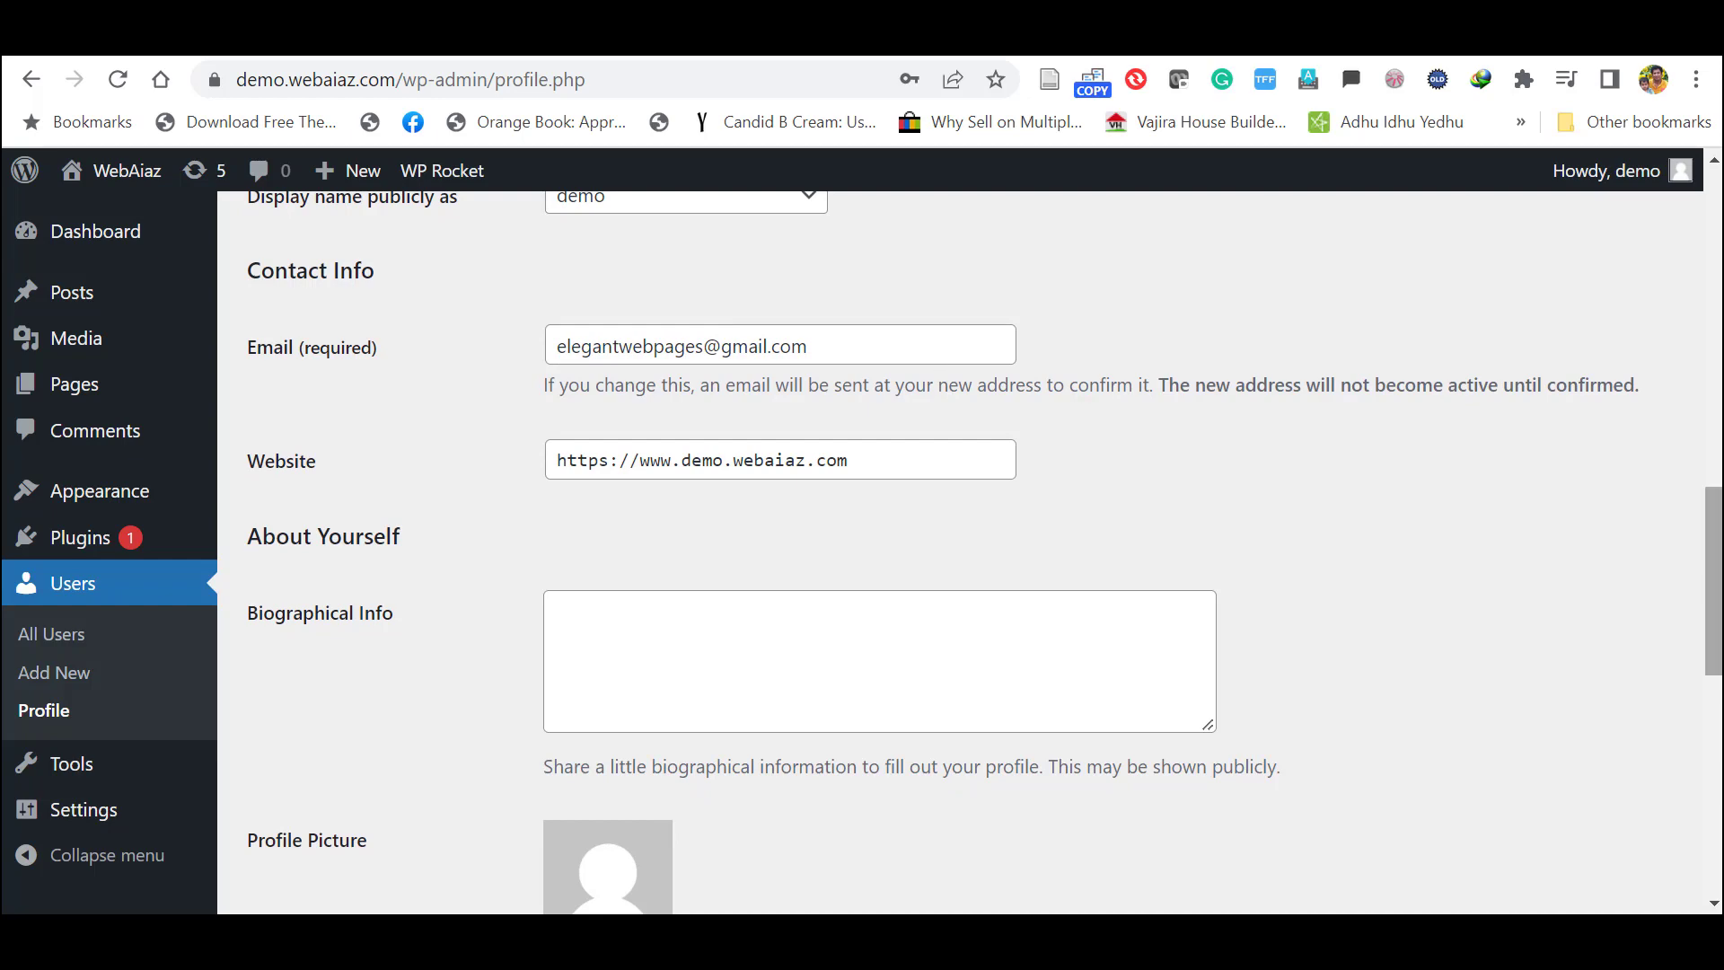
{"action": "left_click_drag", "start_coordinate": [1713, 579], "coordinate": [1168, 199]}
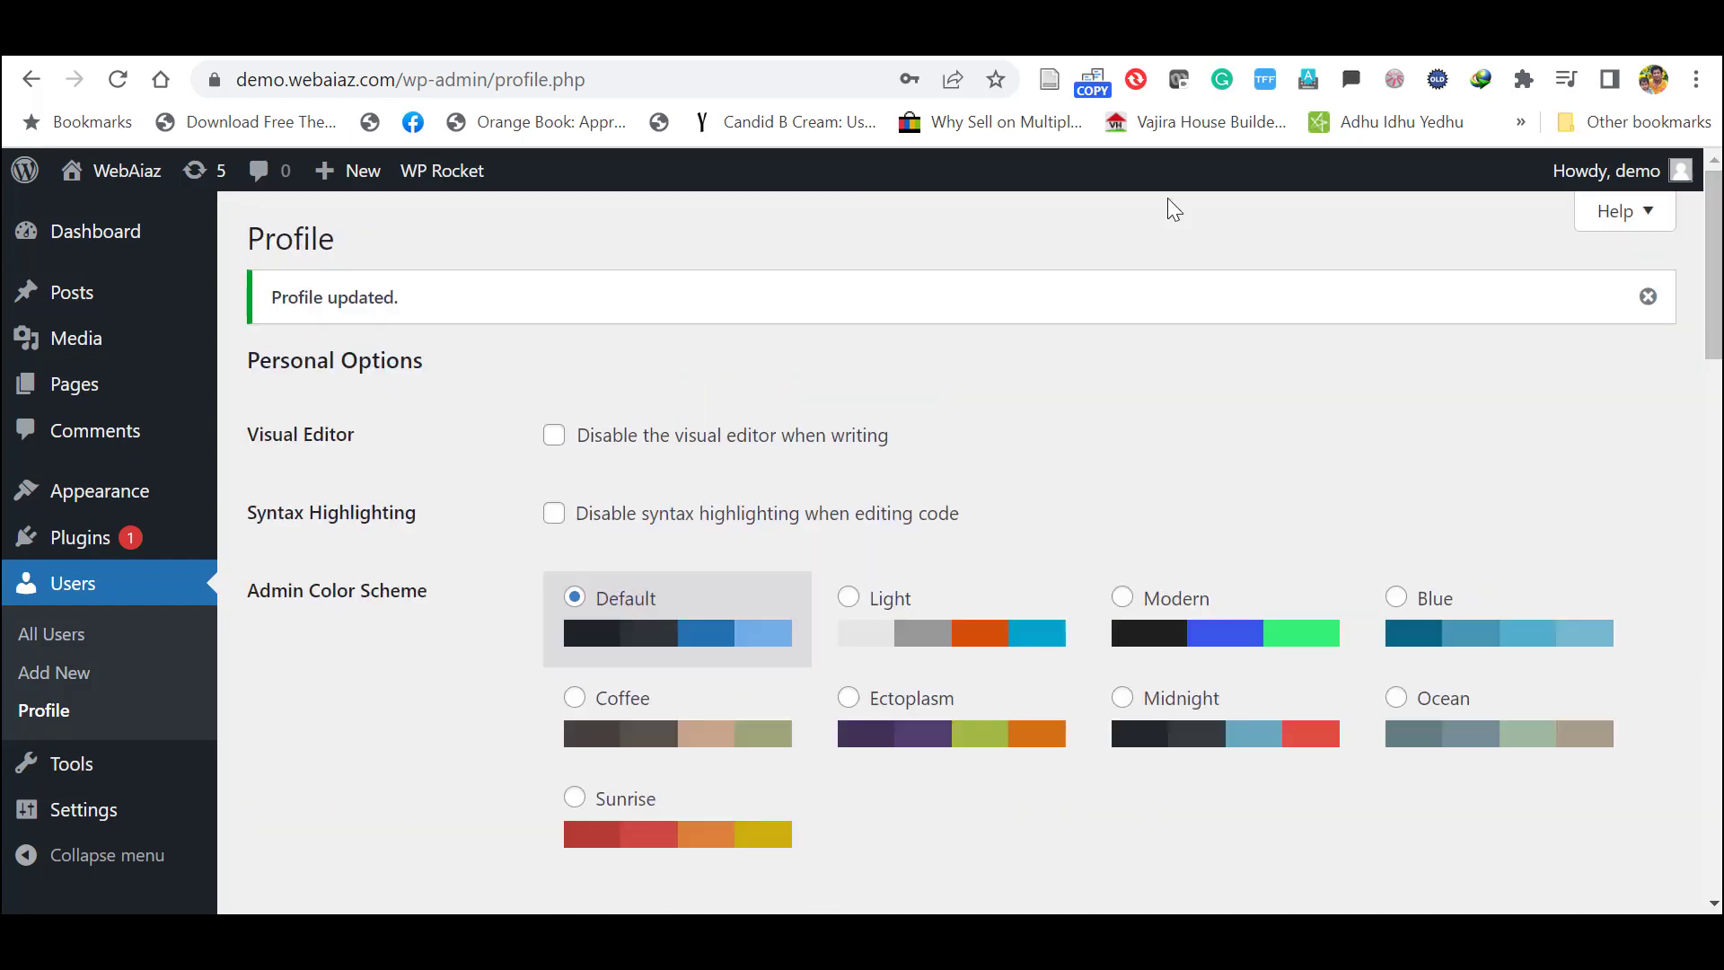
{"action": "left_click", "coordinate": [106, 243]}
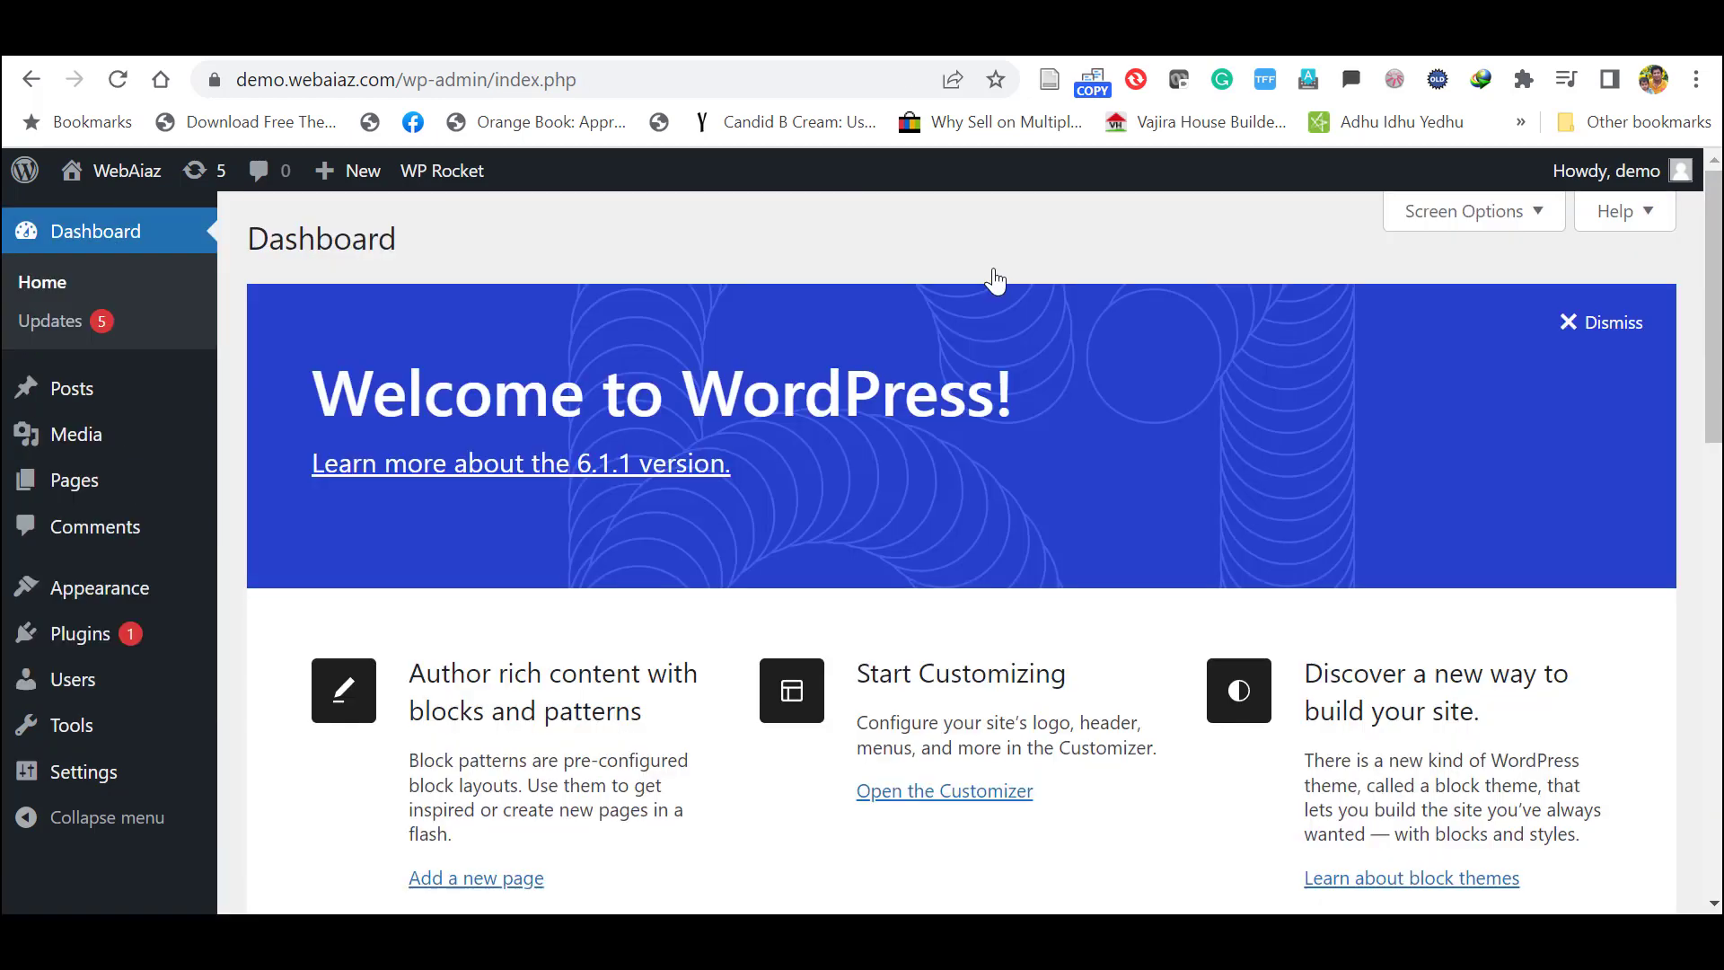
{"action": "double_click", "coordinate": [445, 393]}
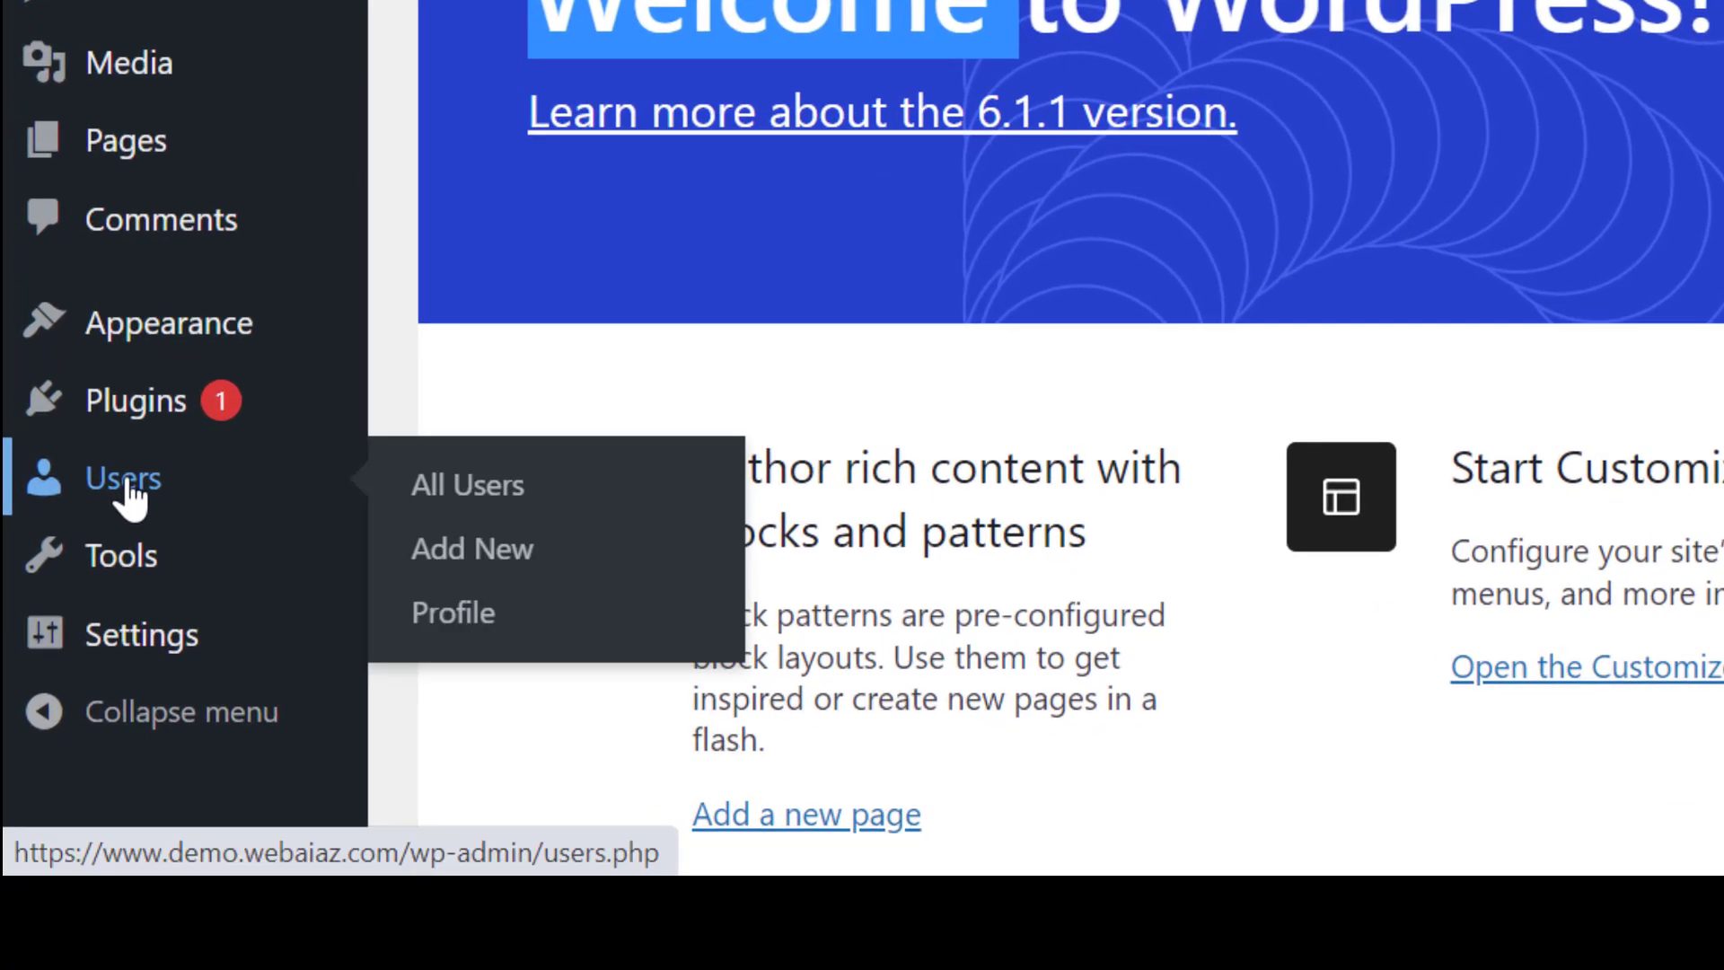
{"action": "left_click", "coordinate": [62, 680]}
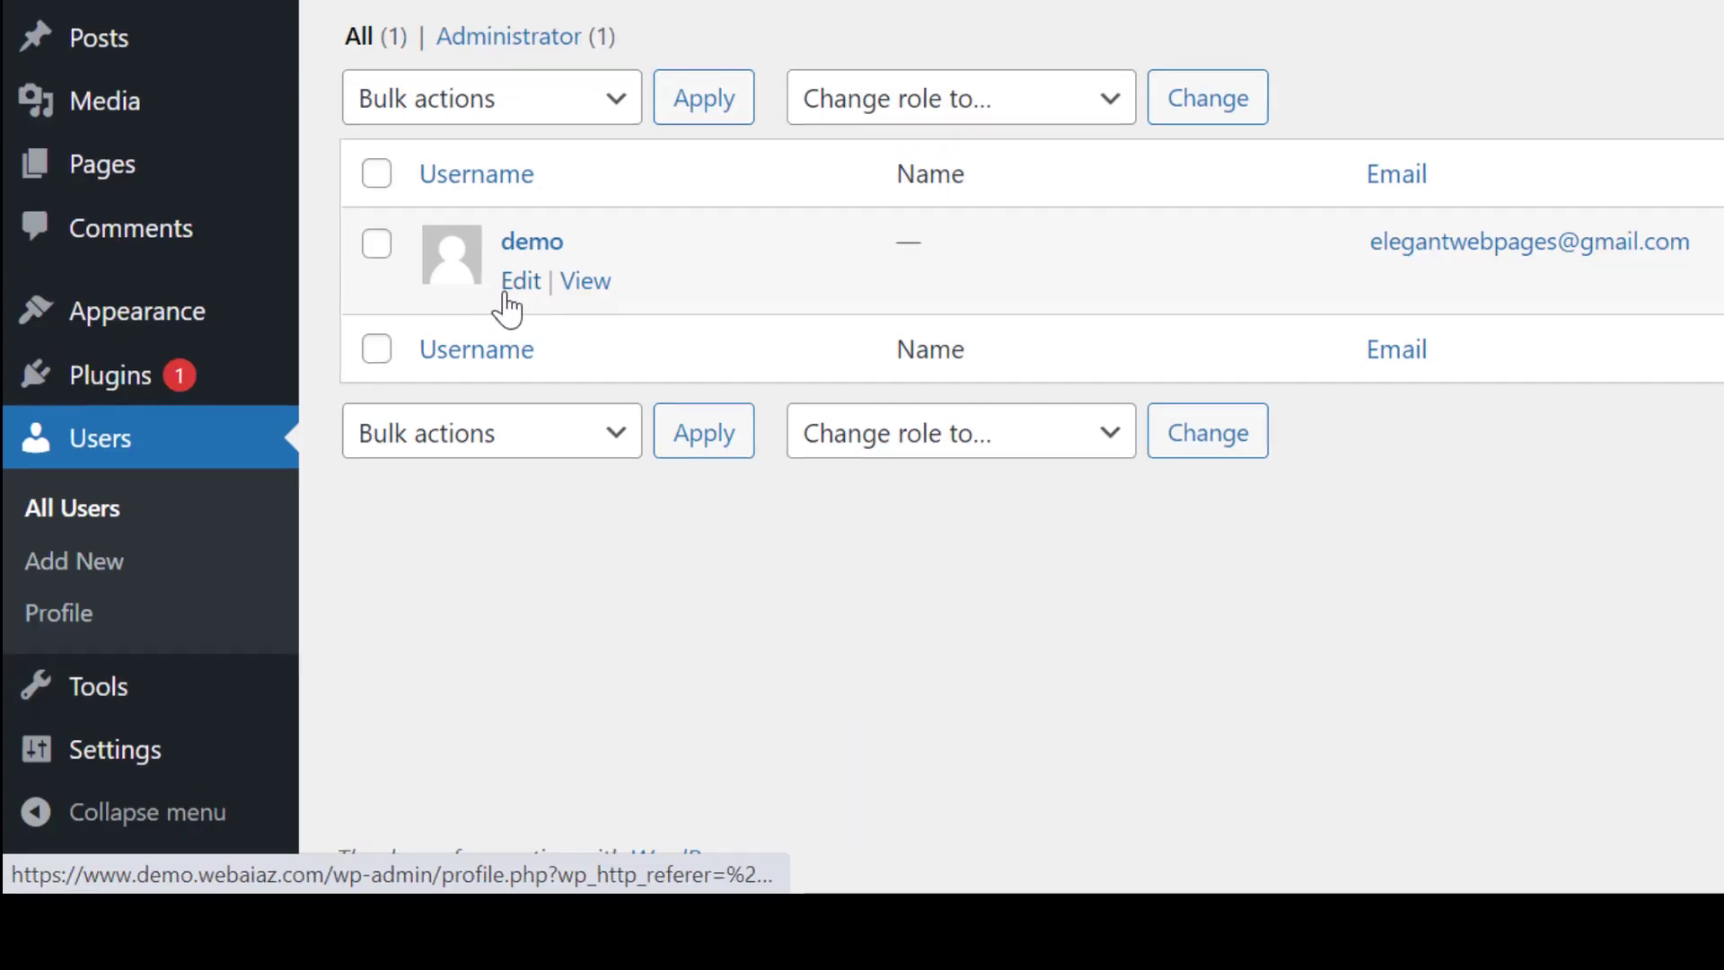
{"action": "left_click", "coordinate": [370, 468]}
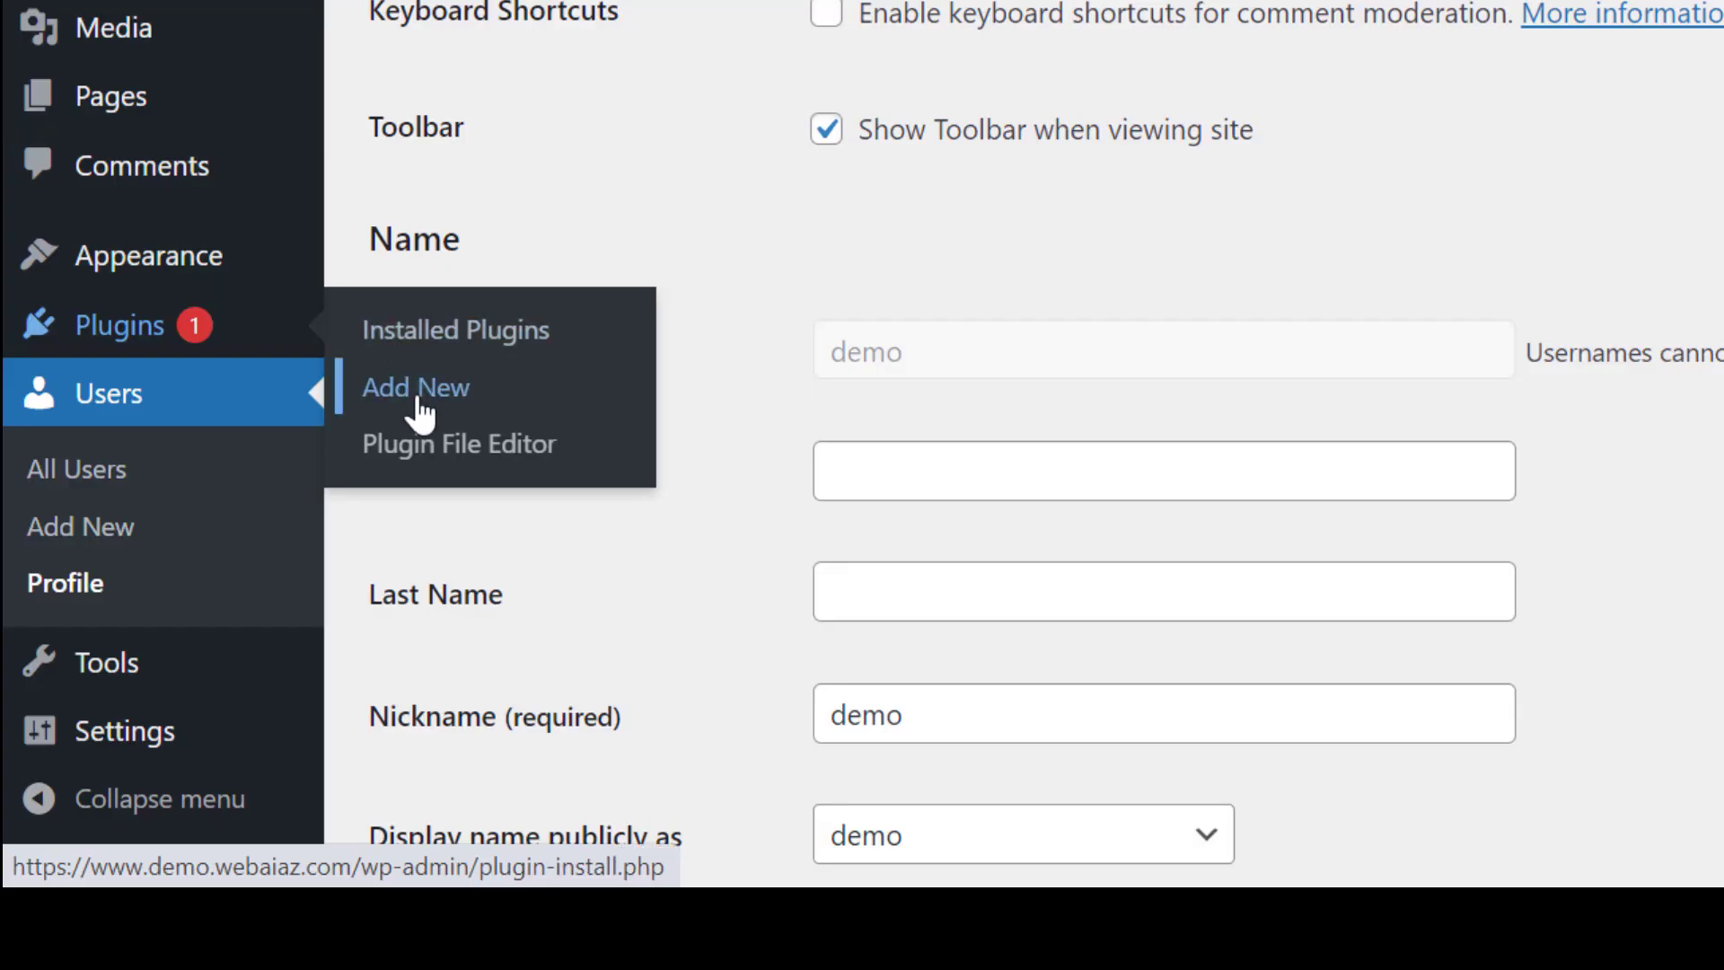
Step: Search Add Plugins for 'Easy Username Updater', then install and activate it
{"action": "left_click", "coordinate": [417, 390]}
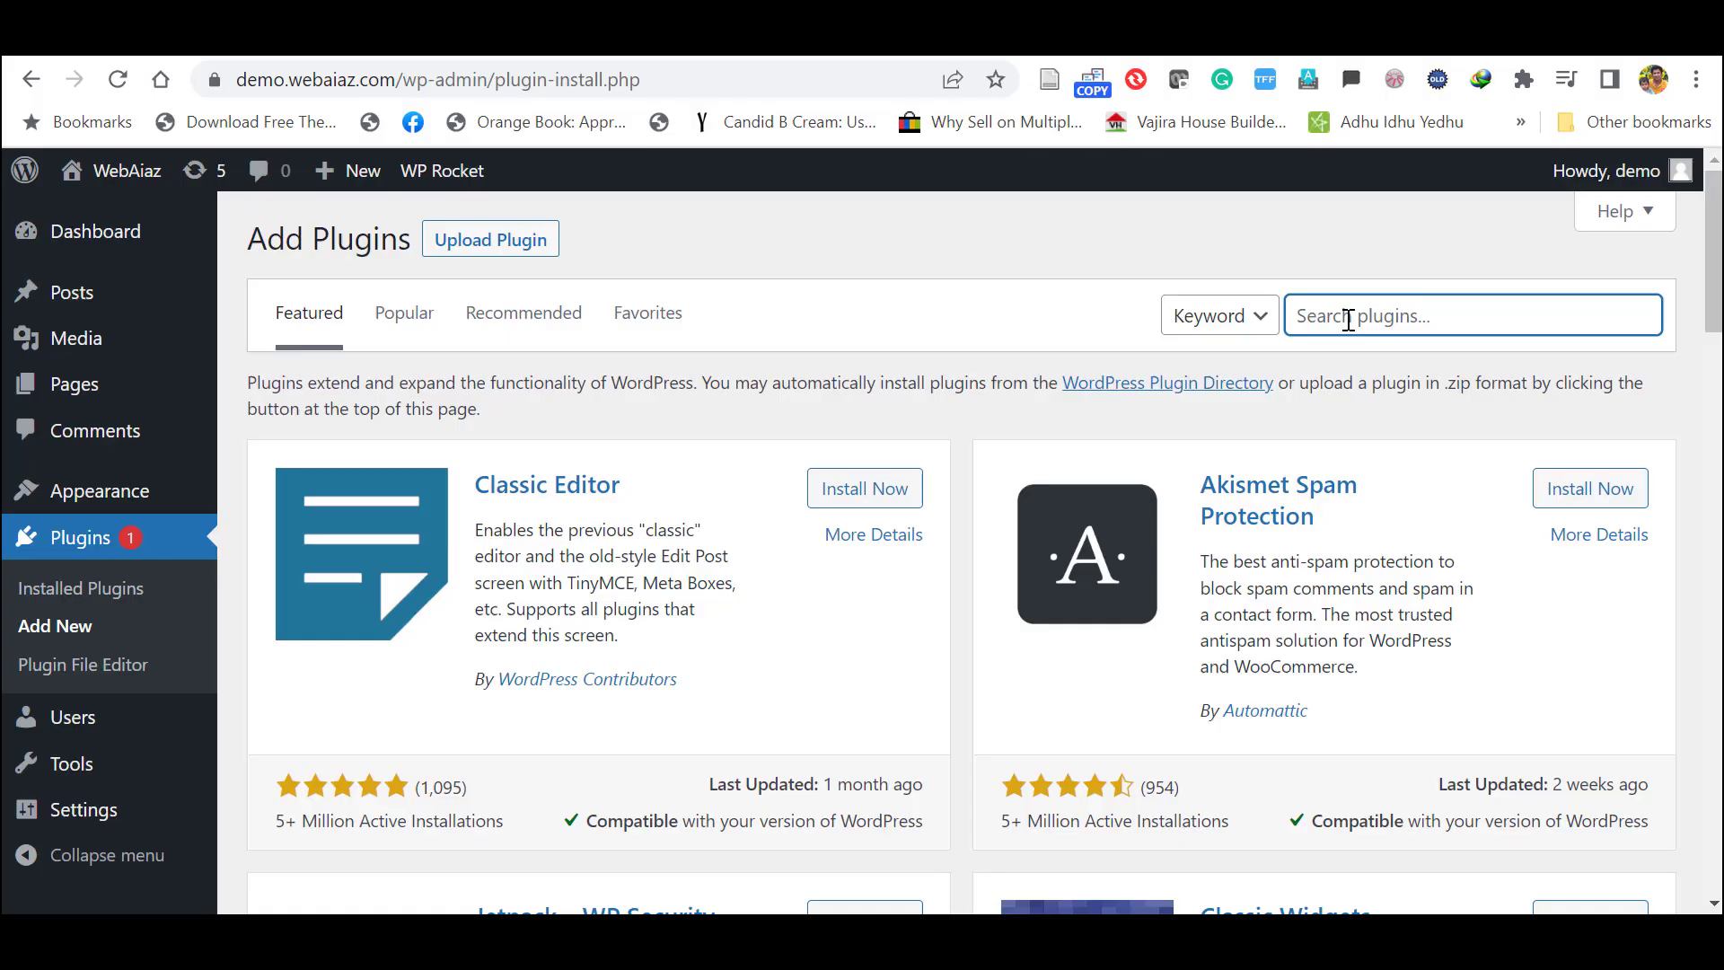
{"action": "type", "text": "Easy Username Updater"}
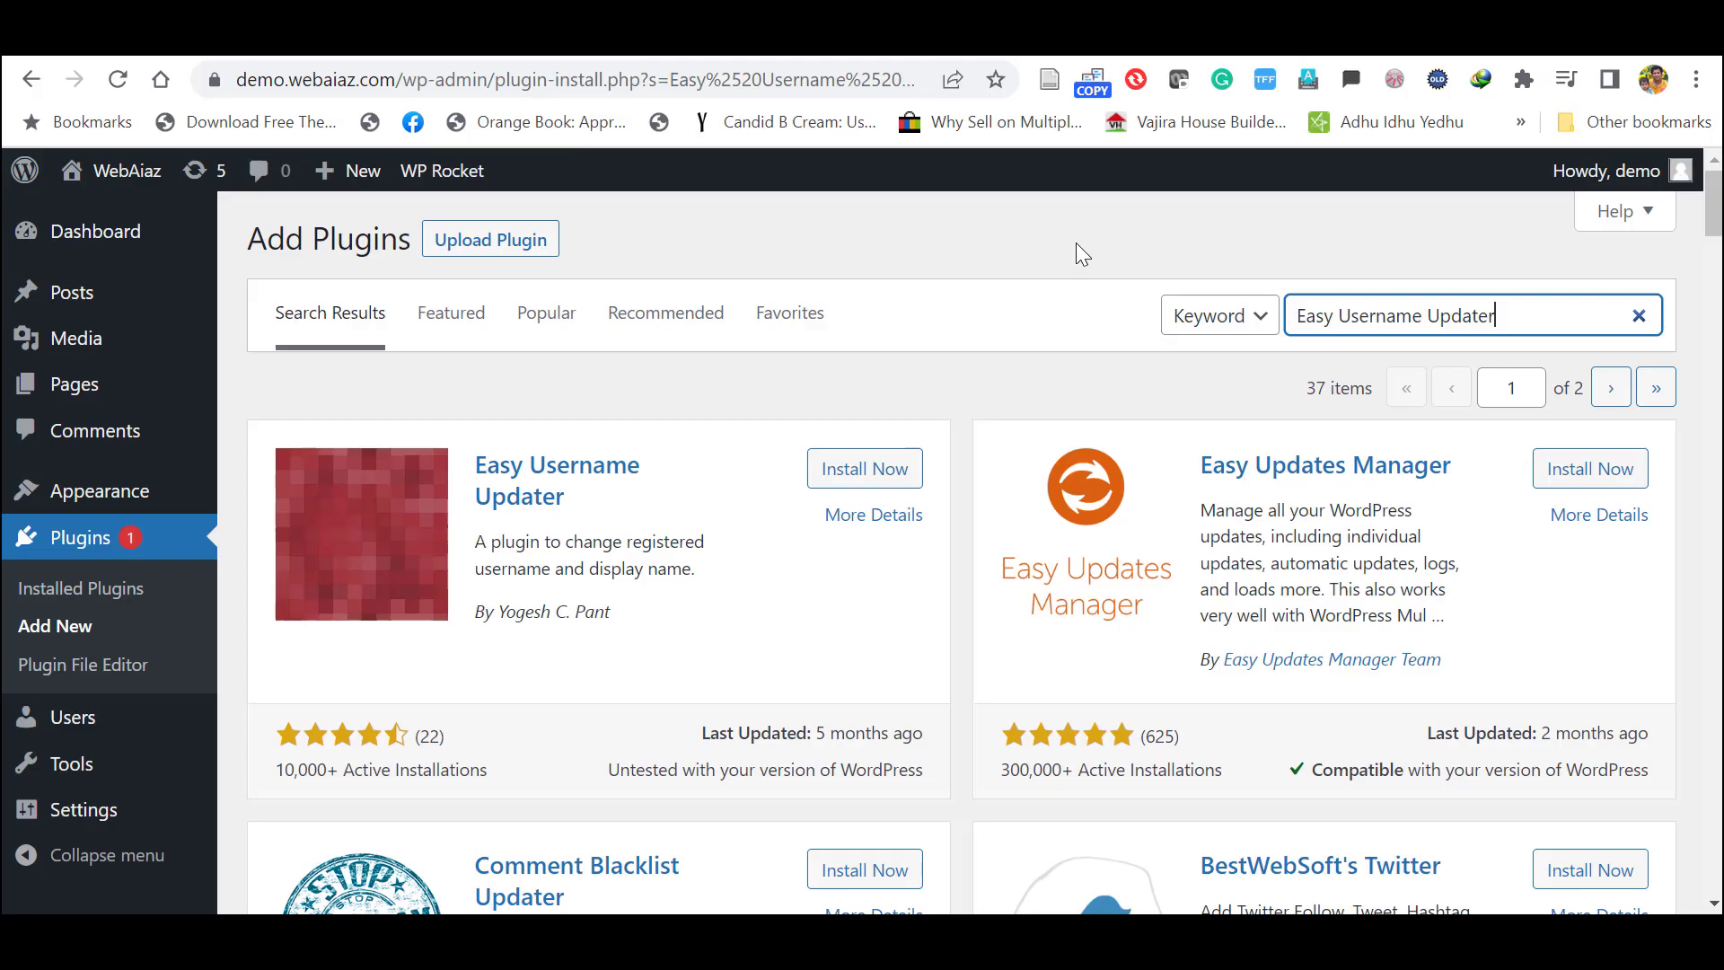
{"action": "mouse_move", "coordinate": [1074, 253]}
{"action": "left_mouse_down"}
{"action": "mouse_move", "coordinate": [905, 436]}
{"action": "mouse_move", "coordinate": [723, 489]}
{"action": "left_mouse_up"}
{"action": "left_click", "coordinate": [444, 536]}
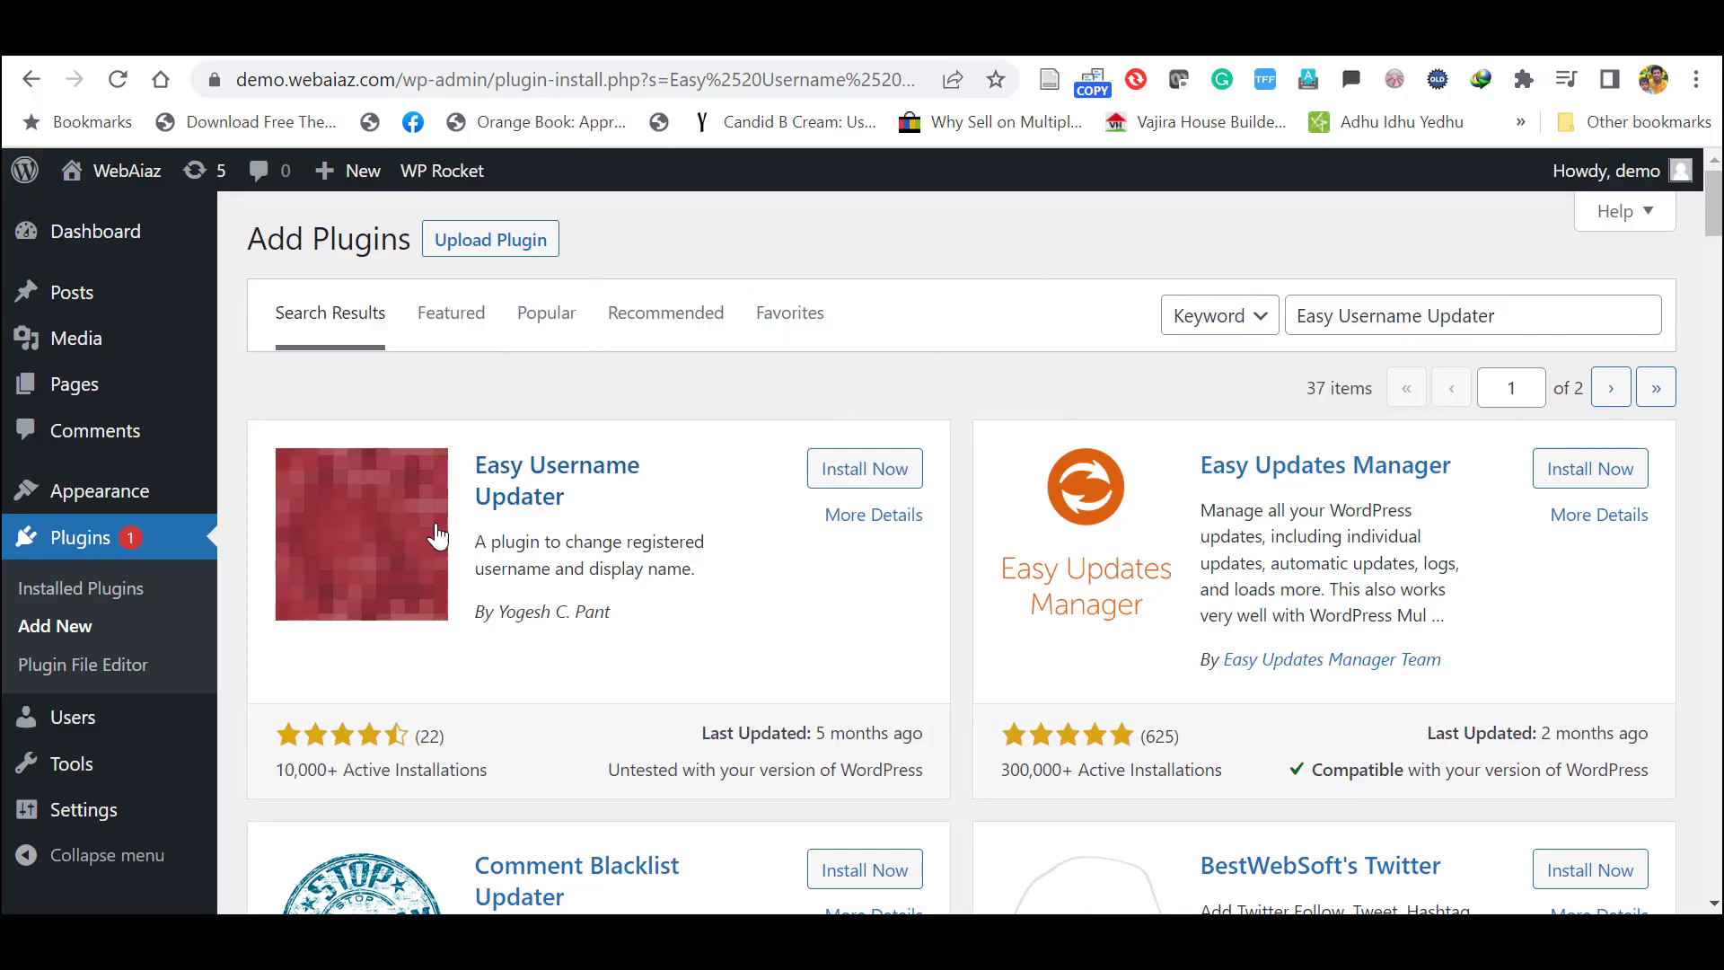
{"action": "left_click", "coordinate": [843, 482]}
{"action": "left_click", "coordinate": [876, 469]}
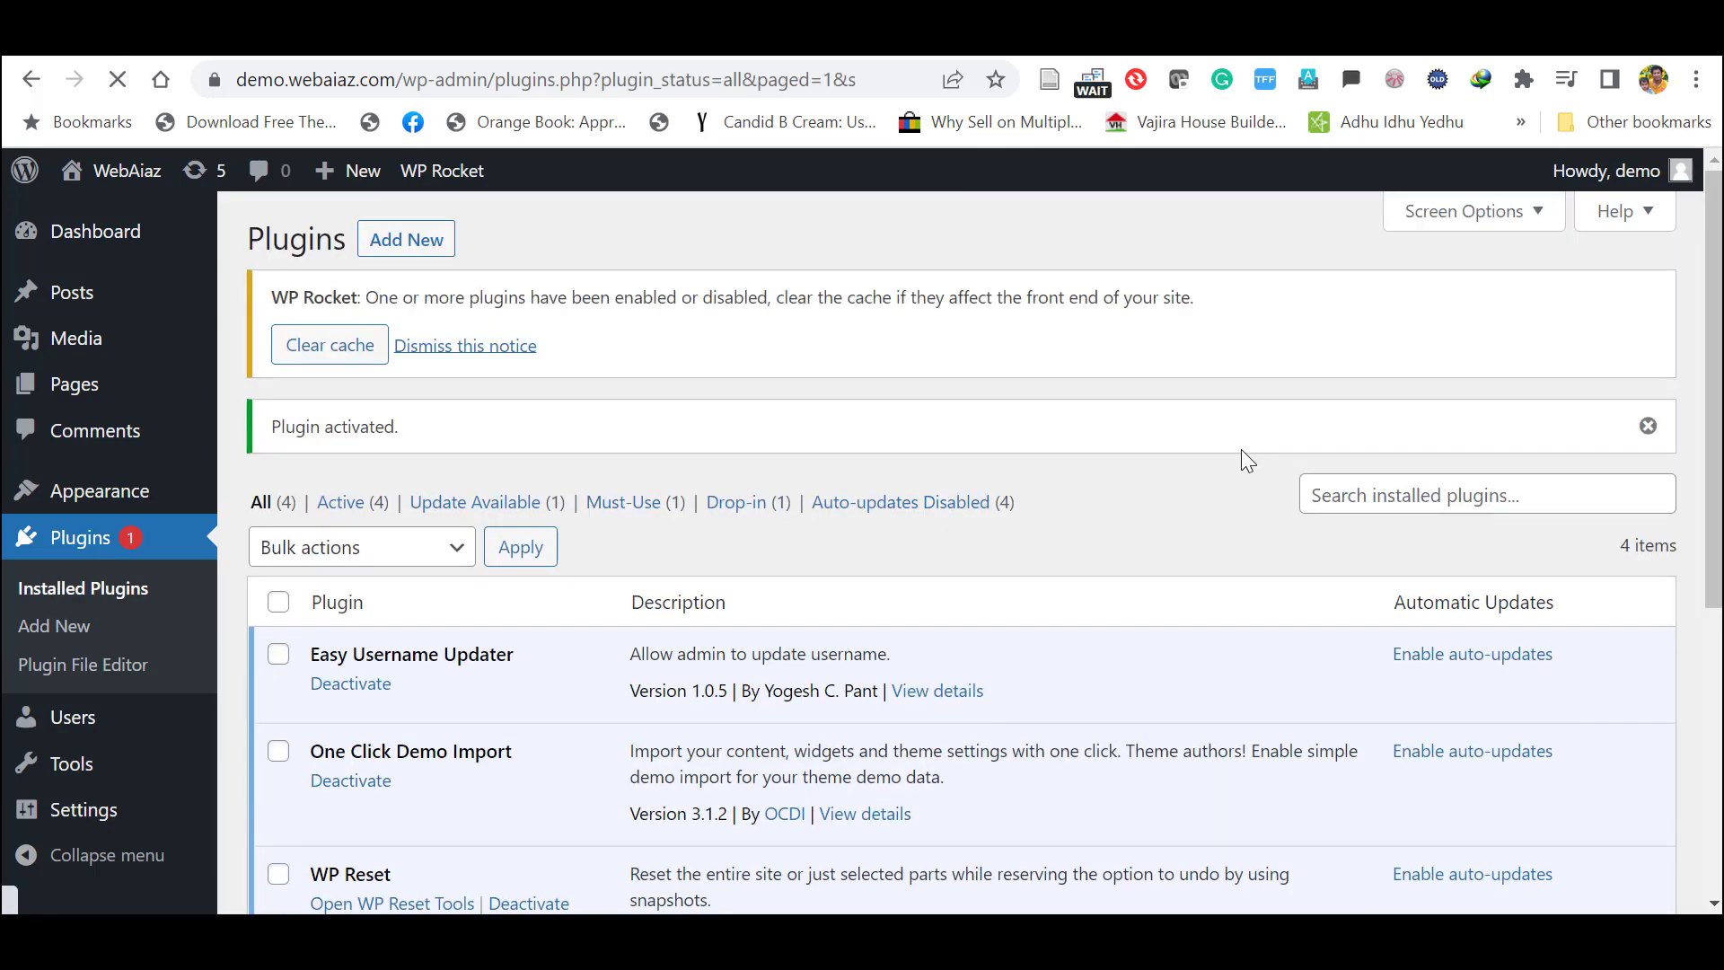
{"action": "scroll", "coordinate": [808, 565], "scroll_direction": "down", "scroll_amount": 1}
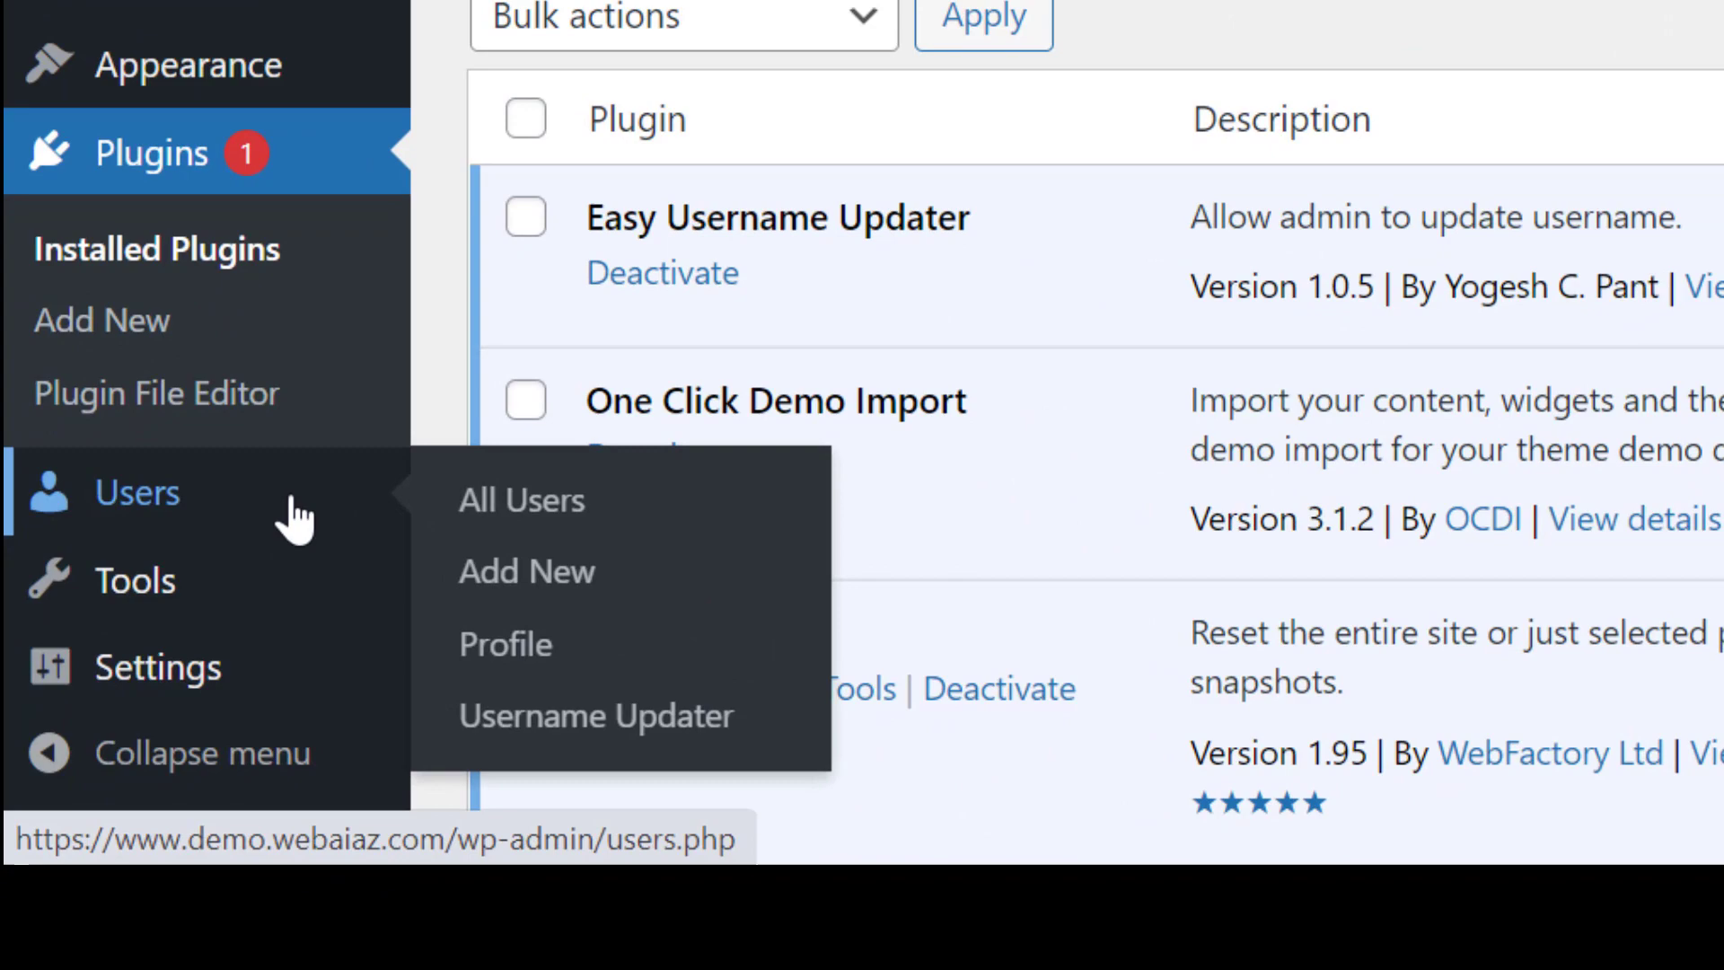
Step: In Username Updater, change the demo administrator's username to Afra
{"action": "left_click", "coordinate": [566, 728]}
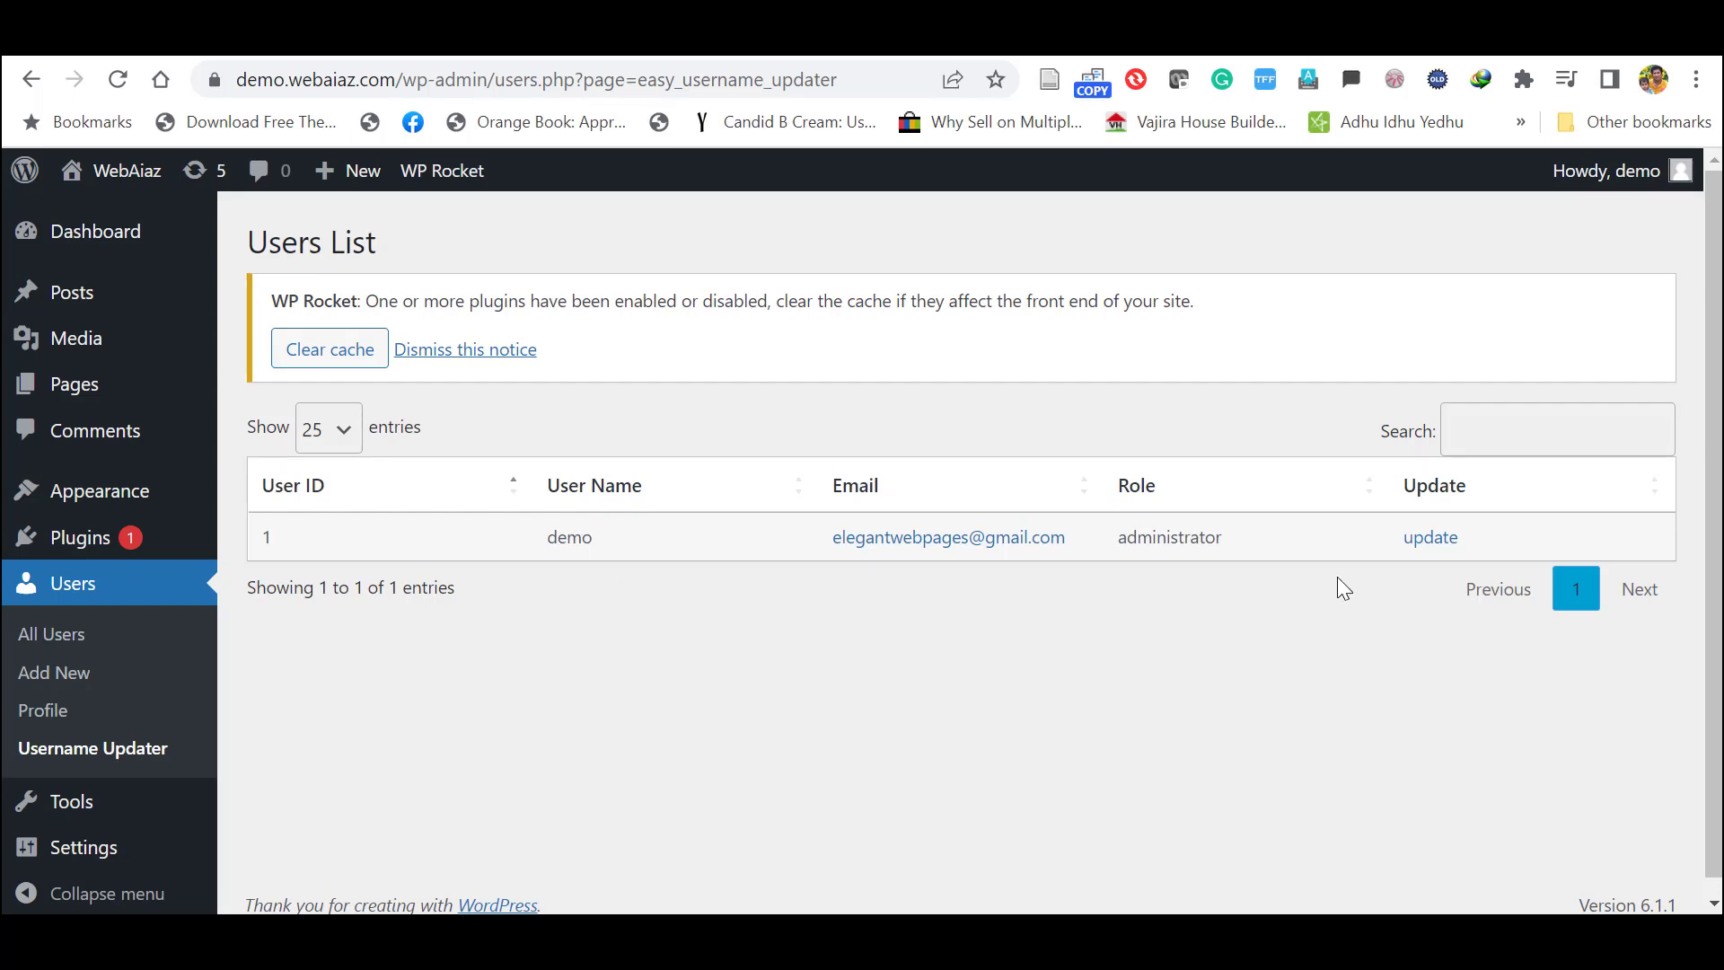
{"action": "left_click", "coordinate": [1428, 539]}
{"action": "left_click", "coordinate": [827, 528]}
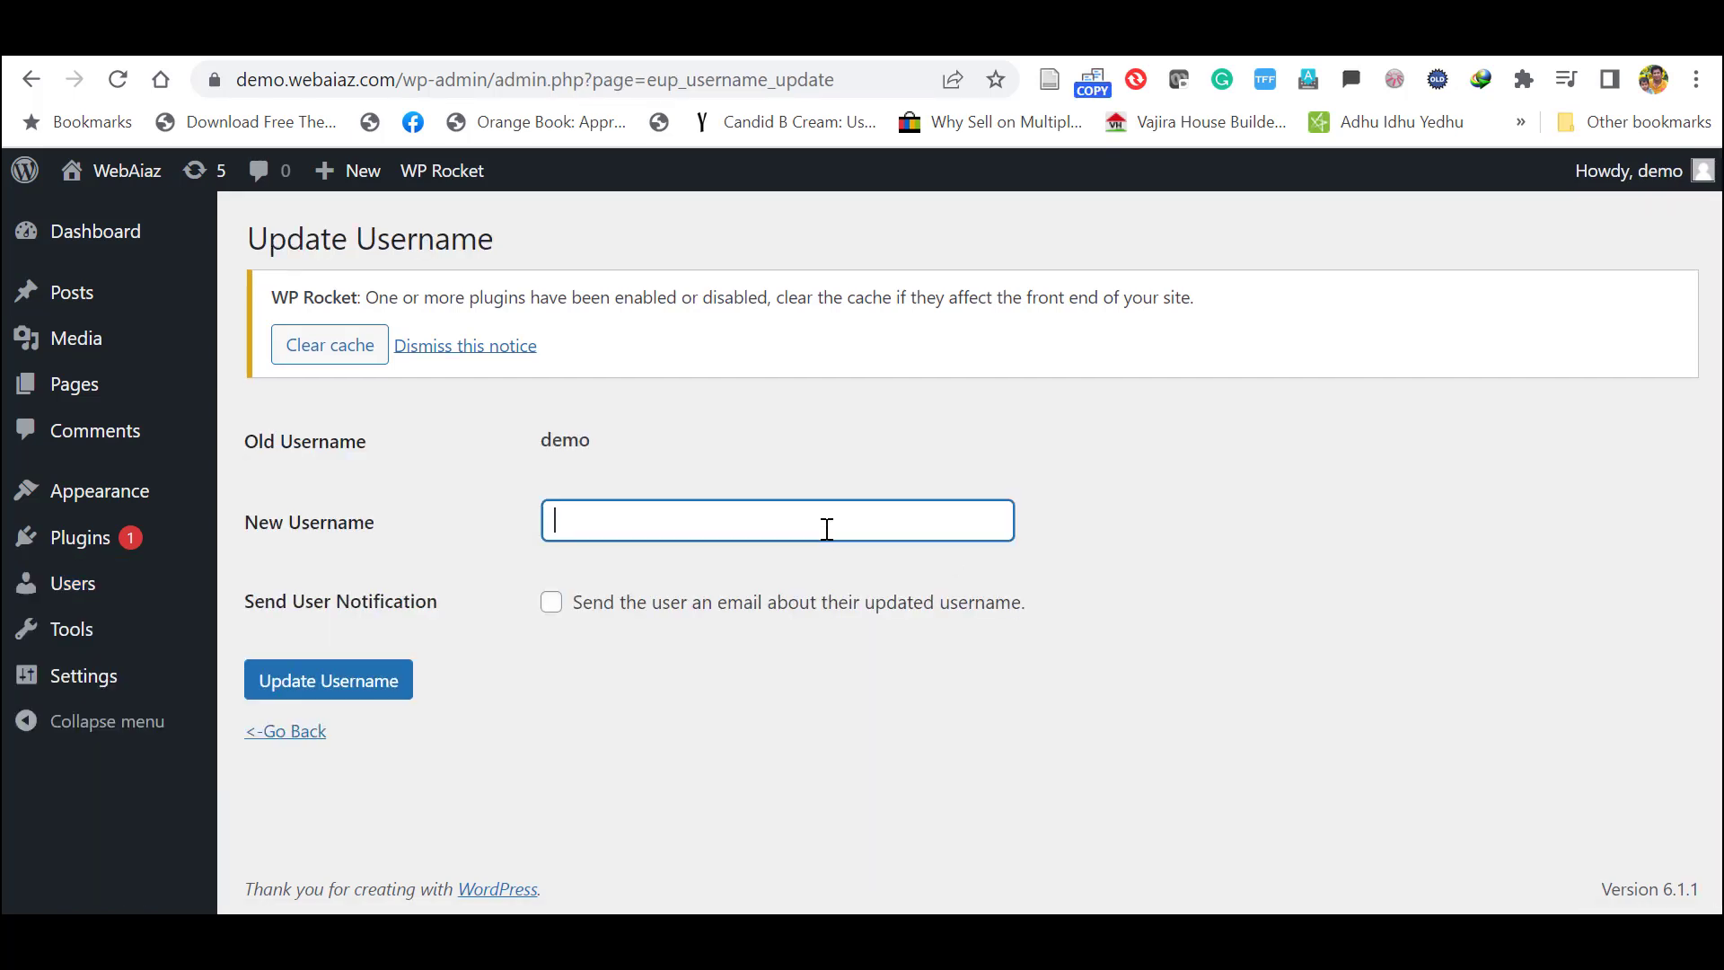
{"action": "type", "text": "Afra"}
{"action": "left_click", "coordinate": [342, 692]}
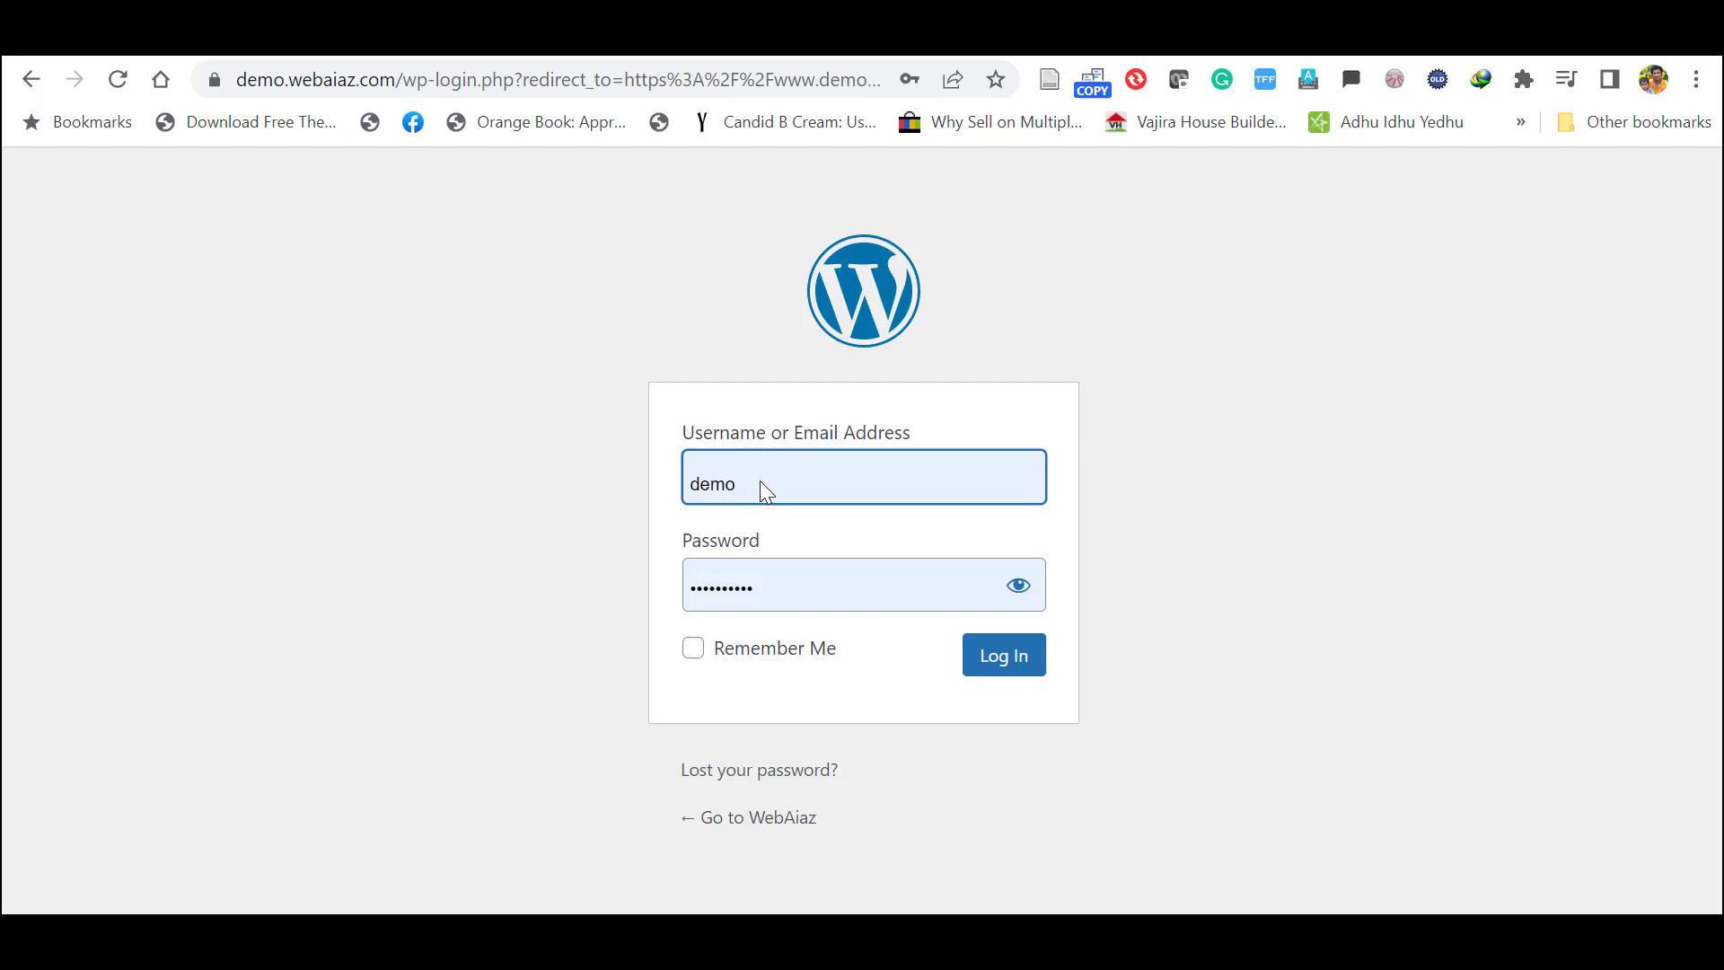
Step: Log back in with username Afra, dismissing the browser's save-password prompt
{"action": "left_click", "coordinate": [759, 481]}
{"action": "key", "text": "BackSpace"}
{"action": "key", "text": "BackSpace"}
{"action": "key", "text": "BackSpace"}
{"action": "key", "text": "BackSpace"}
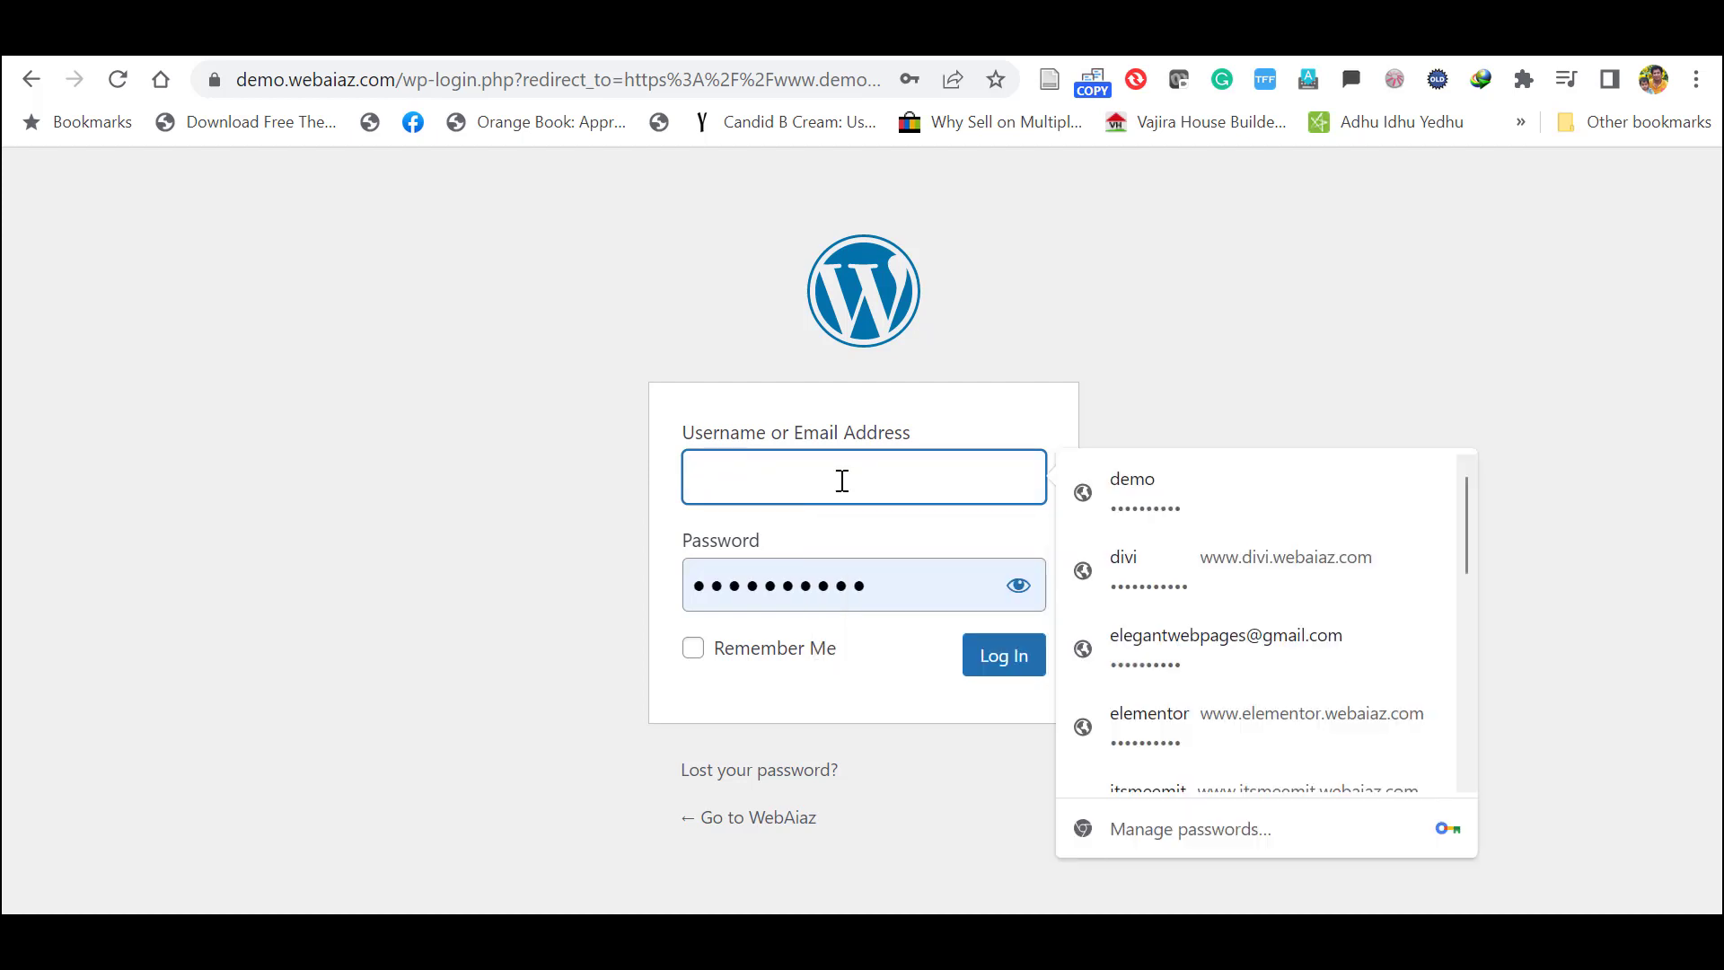
{"action": "type", "text": "Afra"}
{"action": "left_click", "coordinate": [979, 656]}
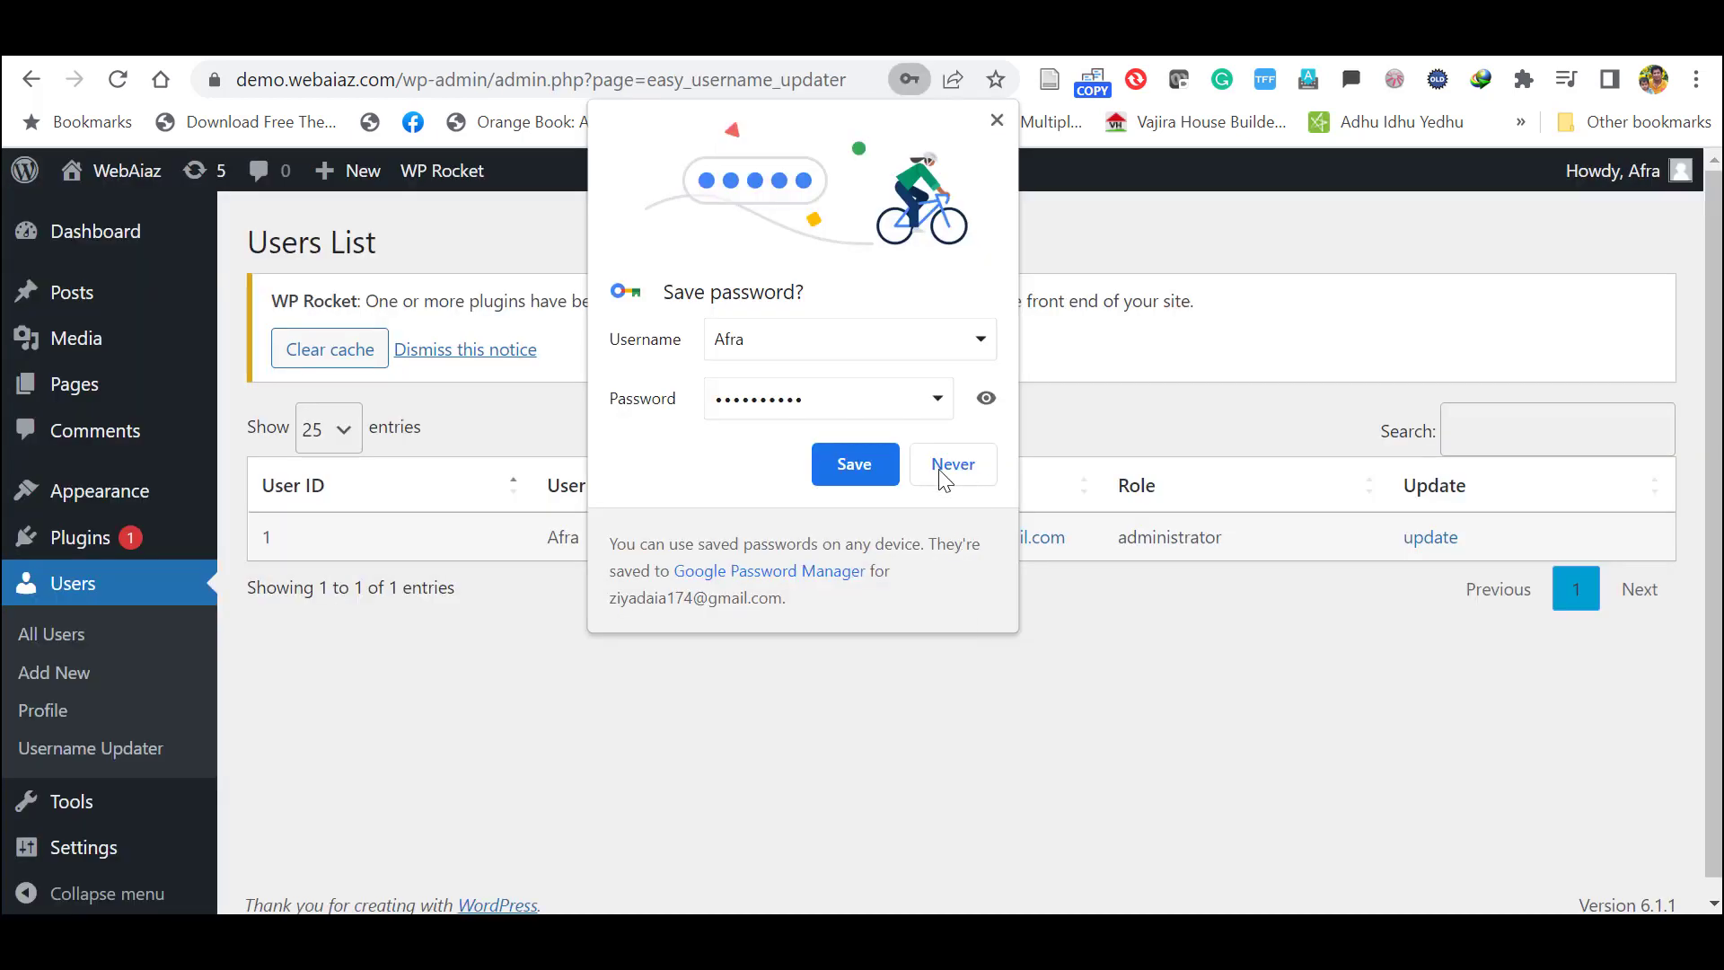
{"action": "left_click", "coordinate": [846, 468]}
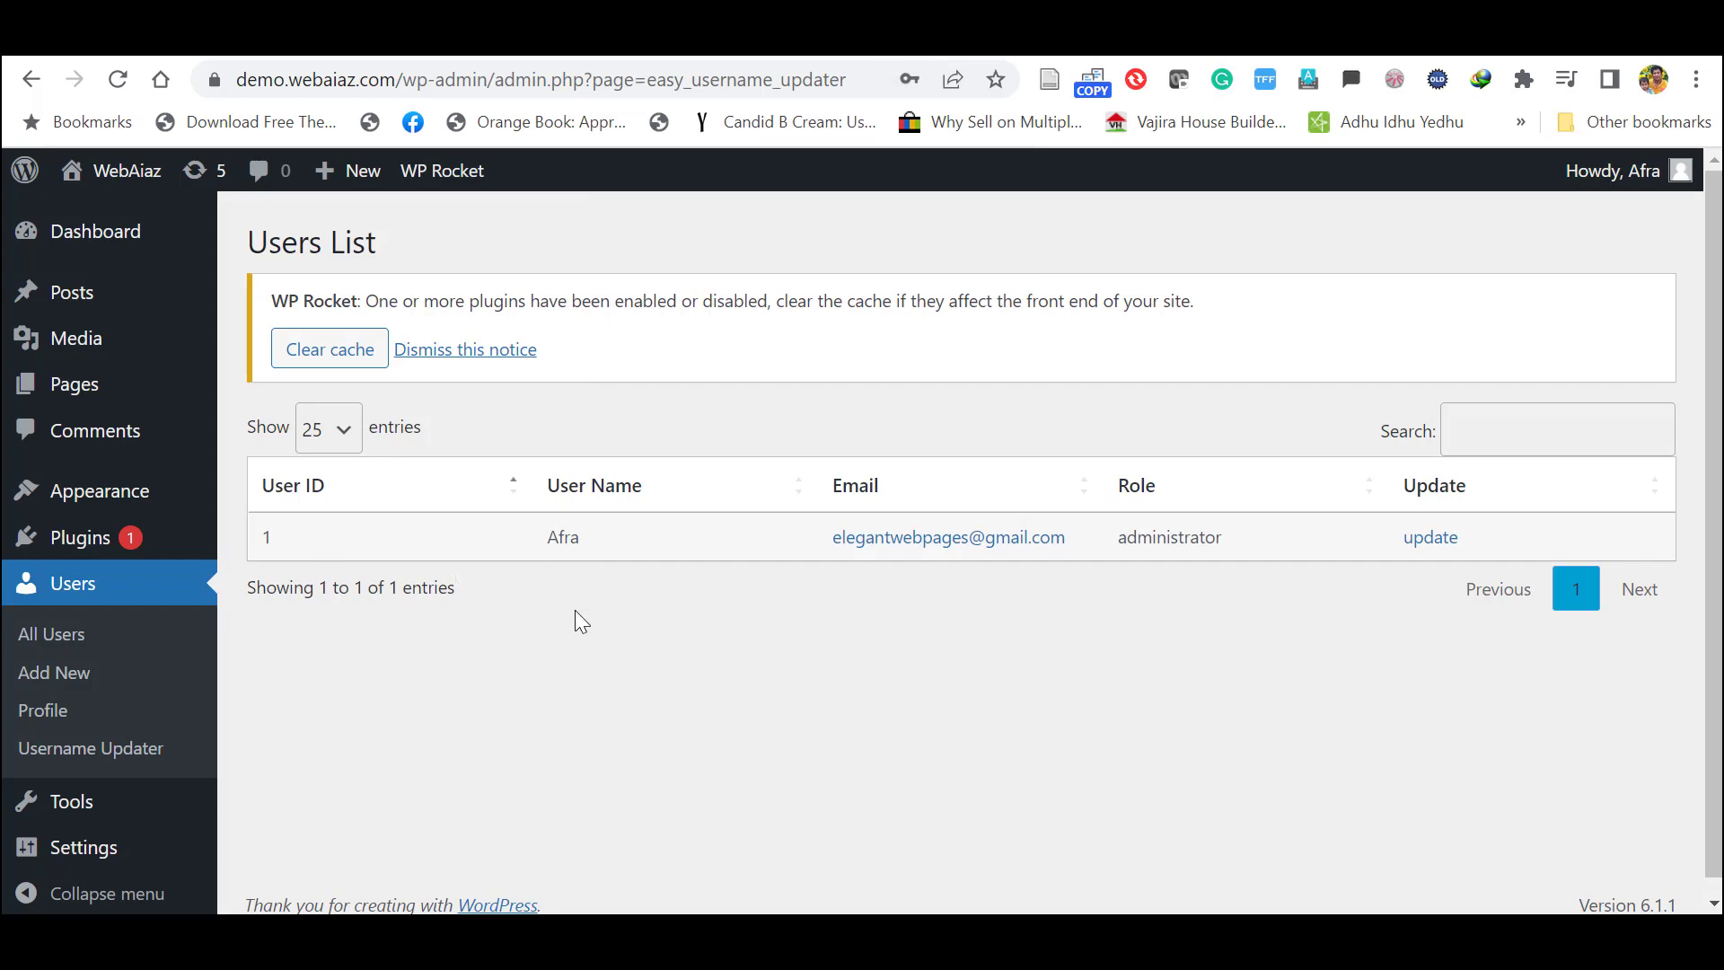
{"action": "mouse_move", "coordinate": [81, 536]}
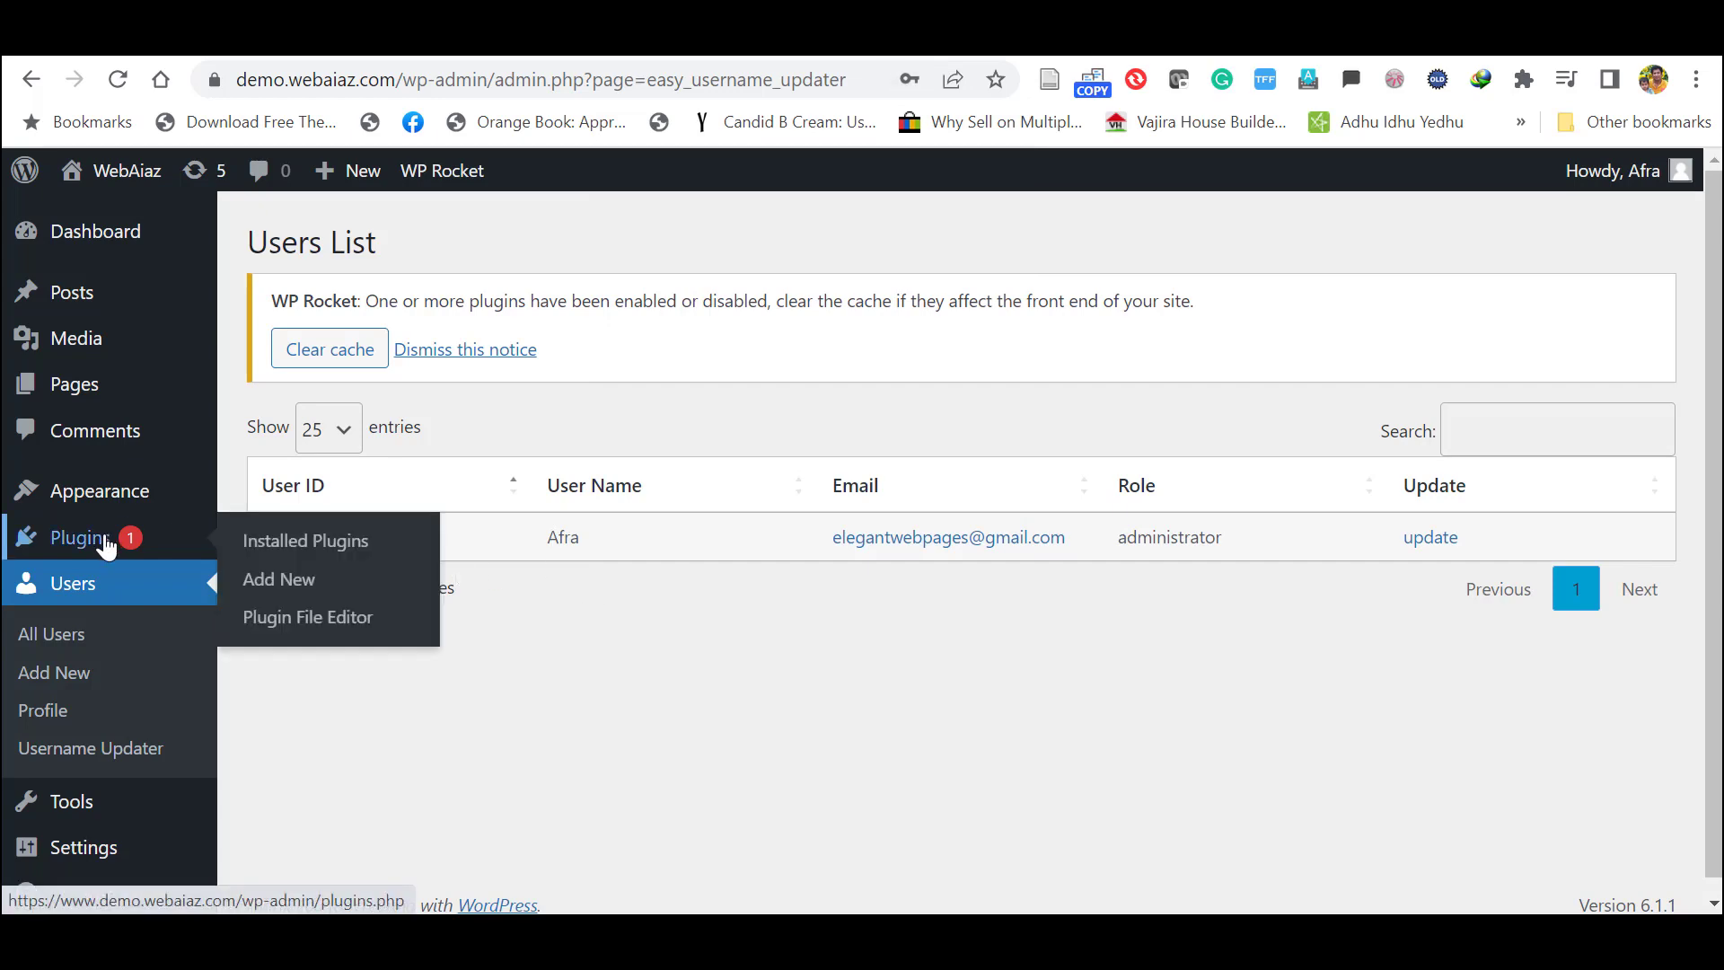
Step: Deactivate and delete Easy Username Updater from Installed Plugins, then show All Users
{"action": "left_click", "coordinate": [270, 543]}
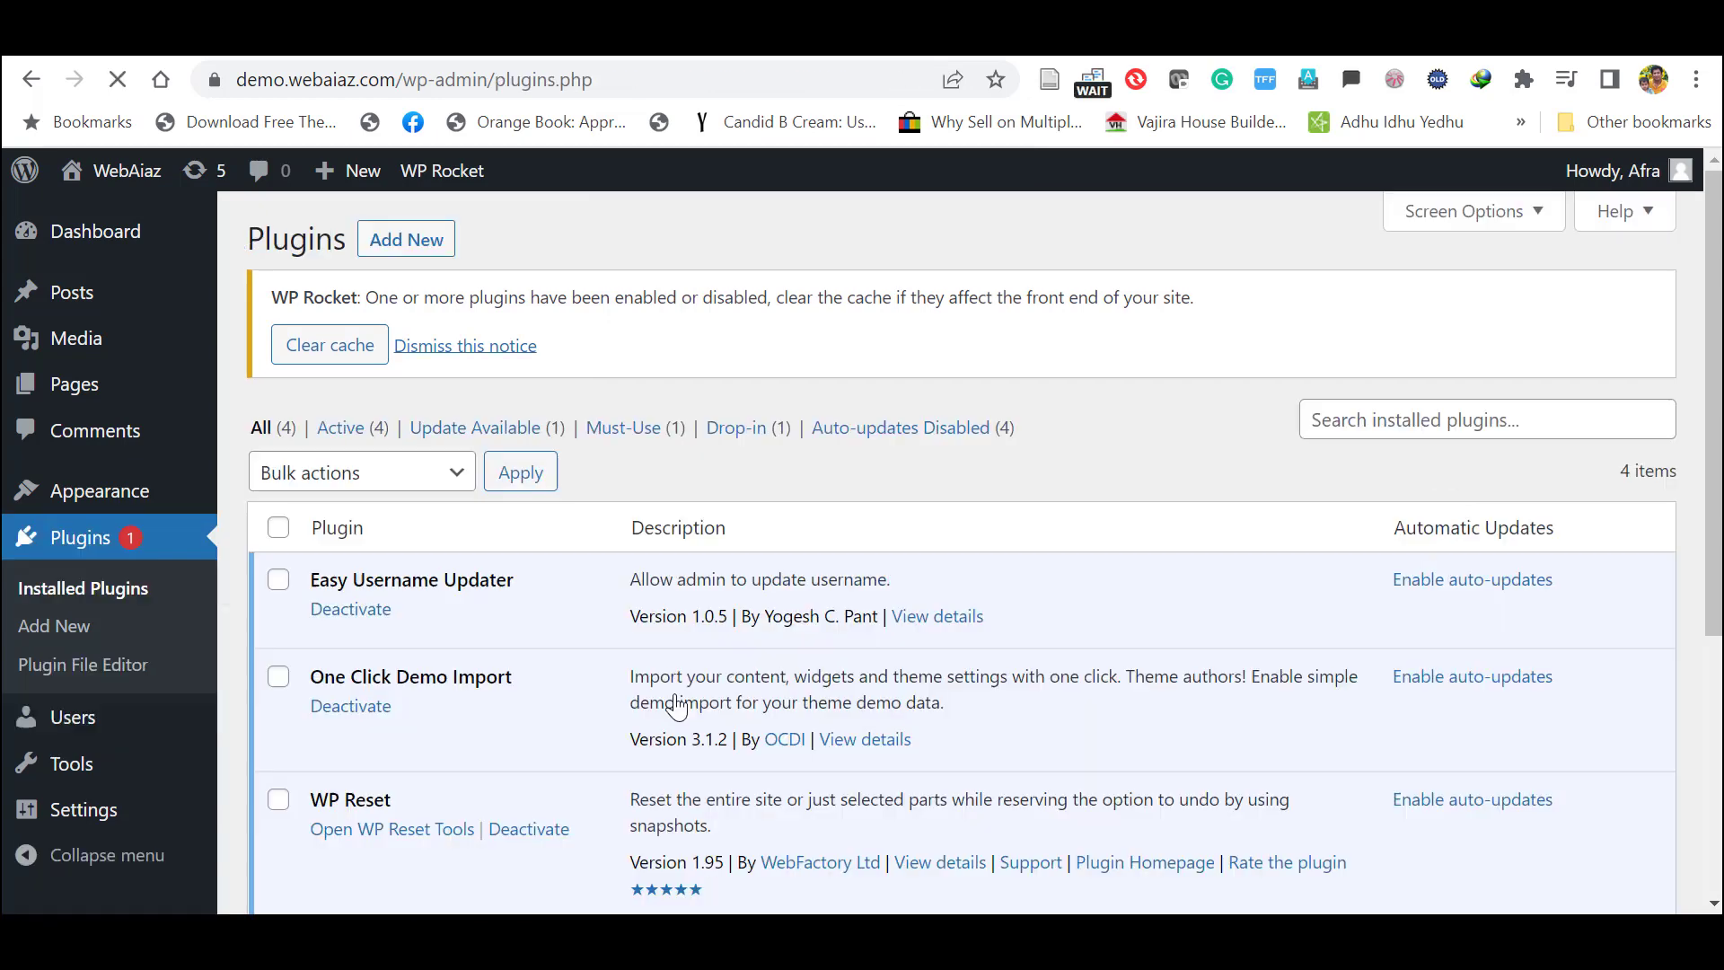
{"action": "left_click", "coordinate": [350, 611]}
{"action": "left_click", "coordinate": [411, 683]}
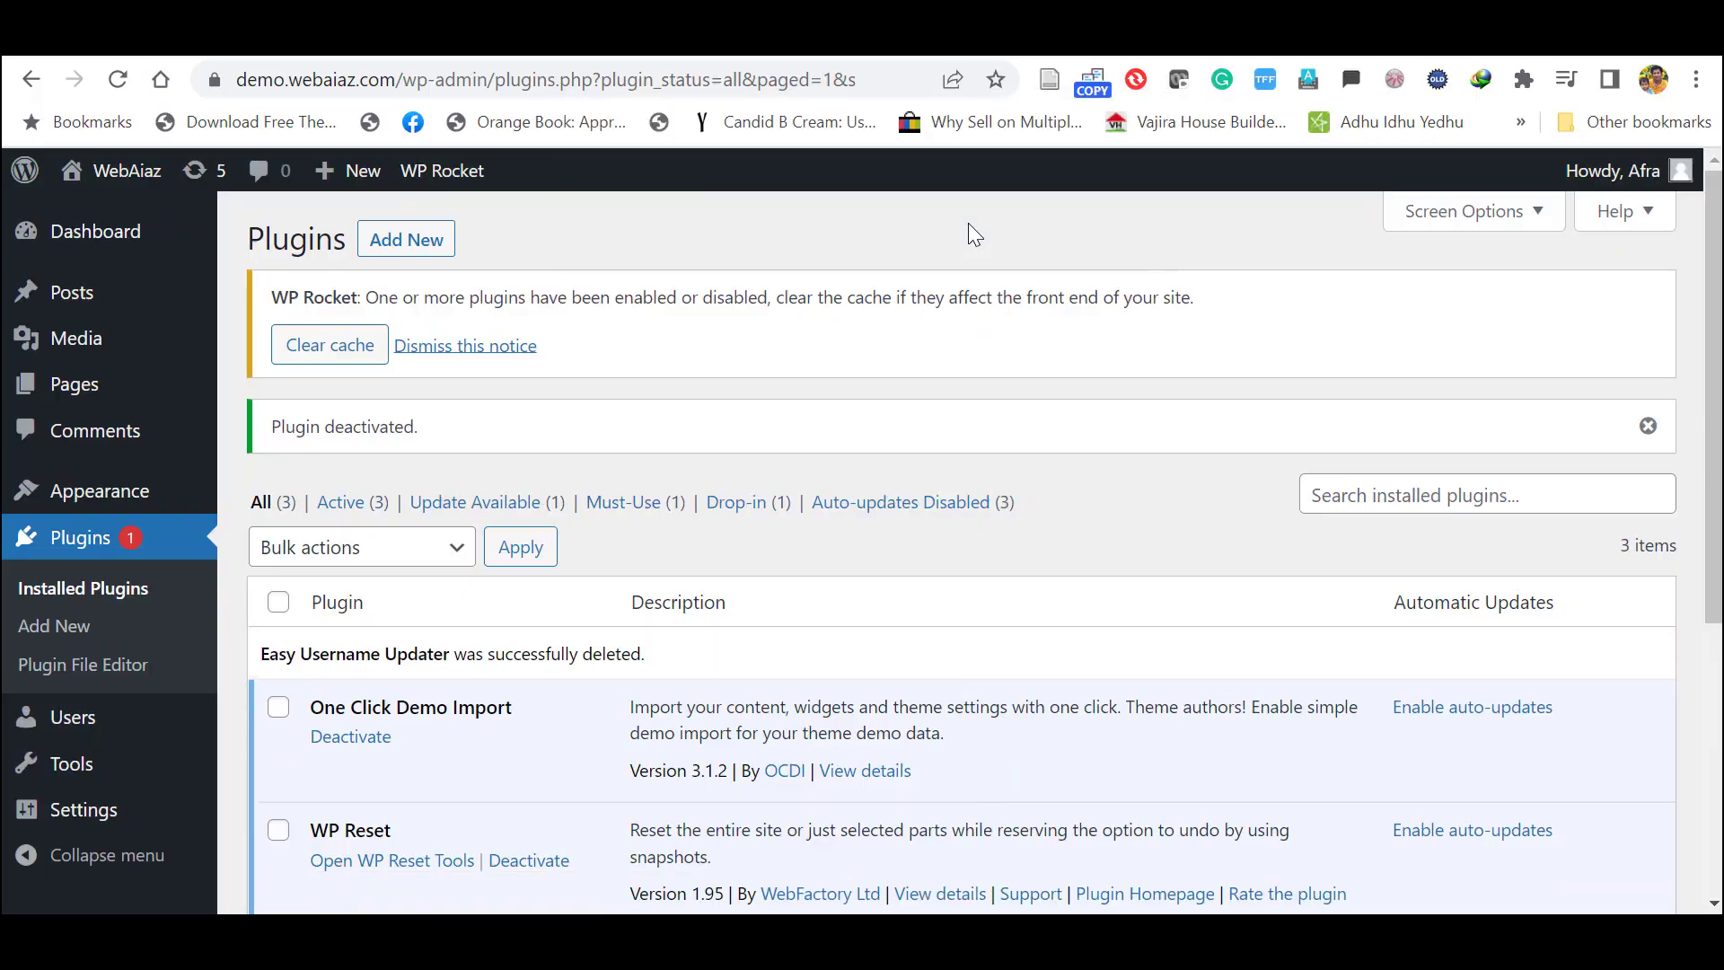
{"action": "left_click", "coordinate": [95, 719]}
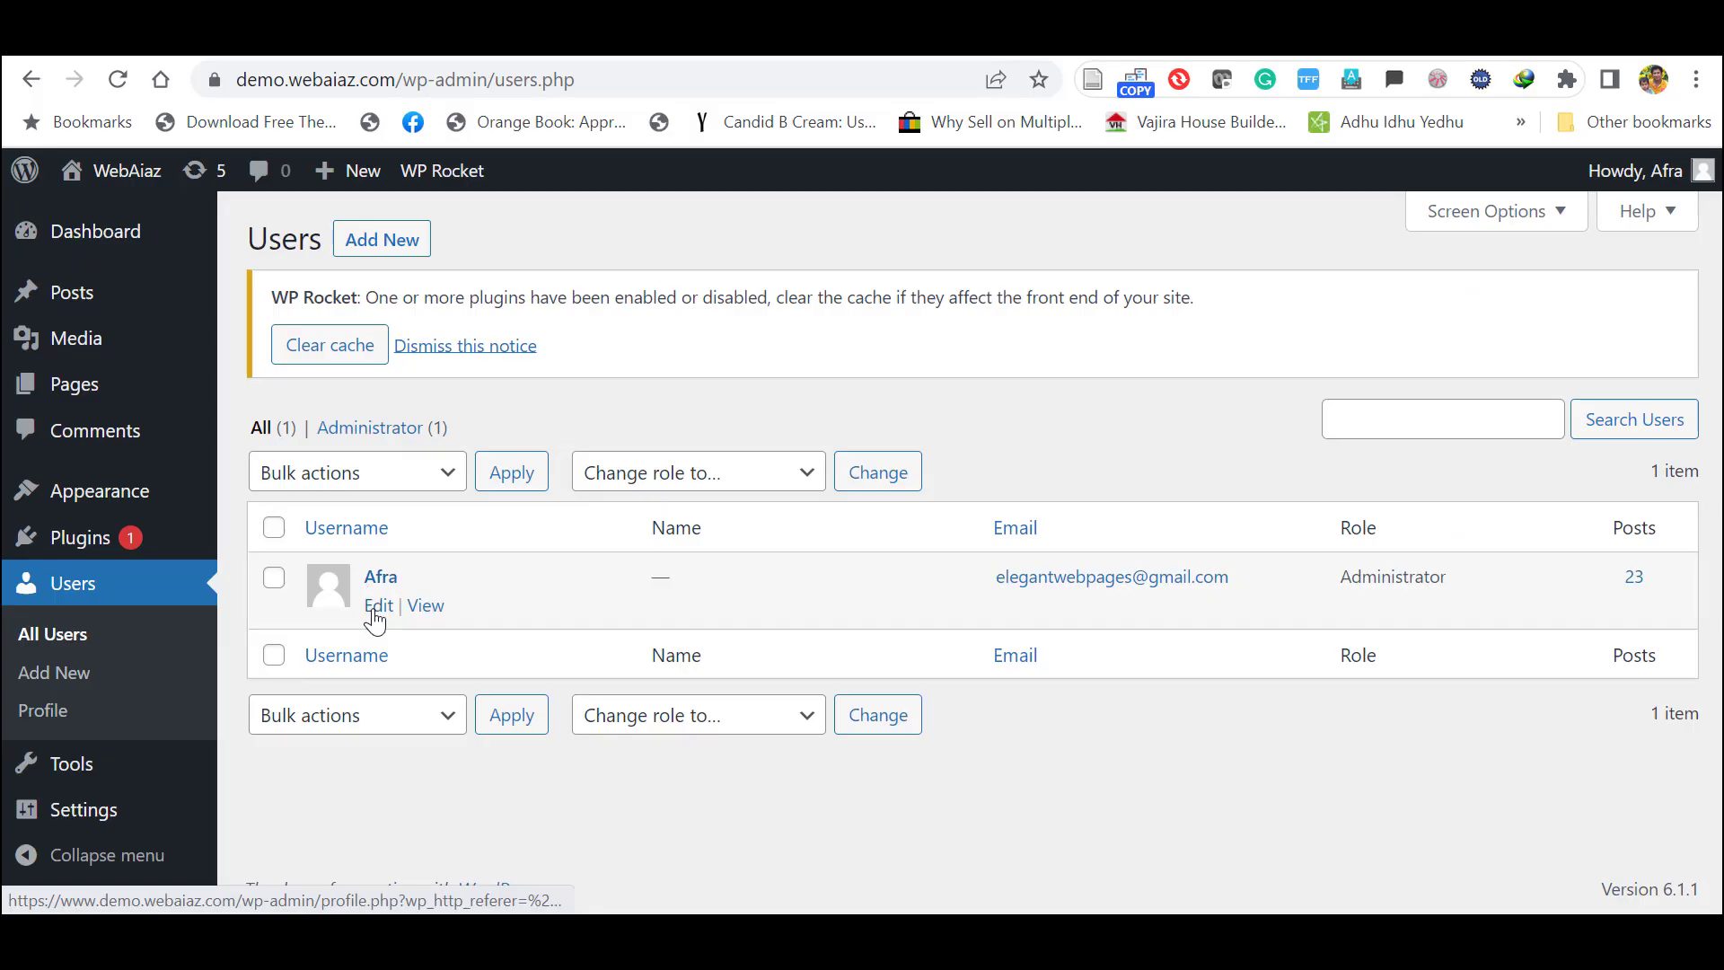
Step: Edit user Afra, replace the generated new password with the chosen pasted one and save
{"action": "left_click", "coordinate": [374, 606]}
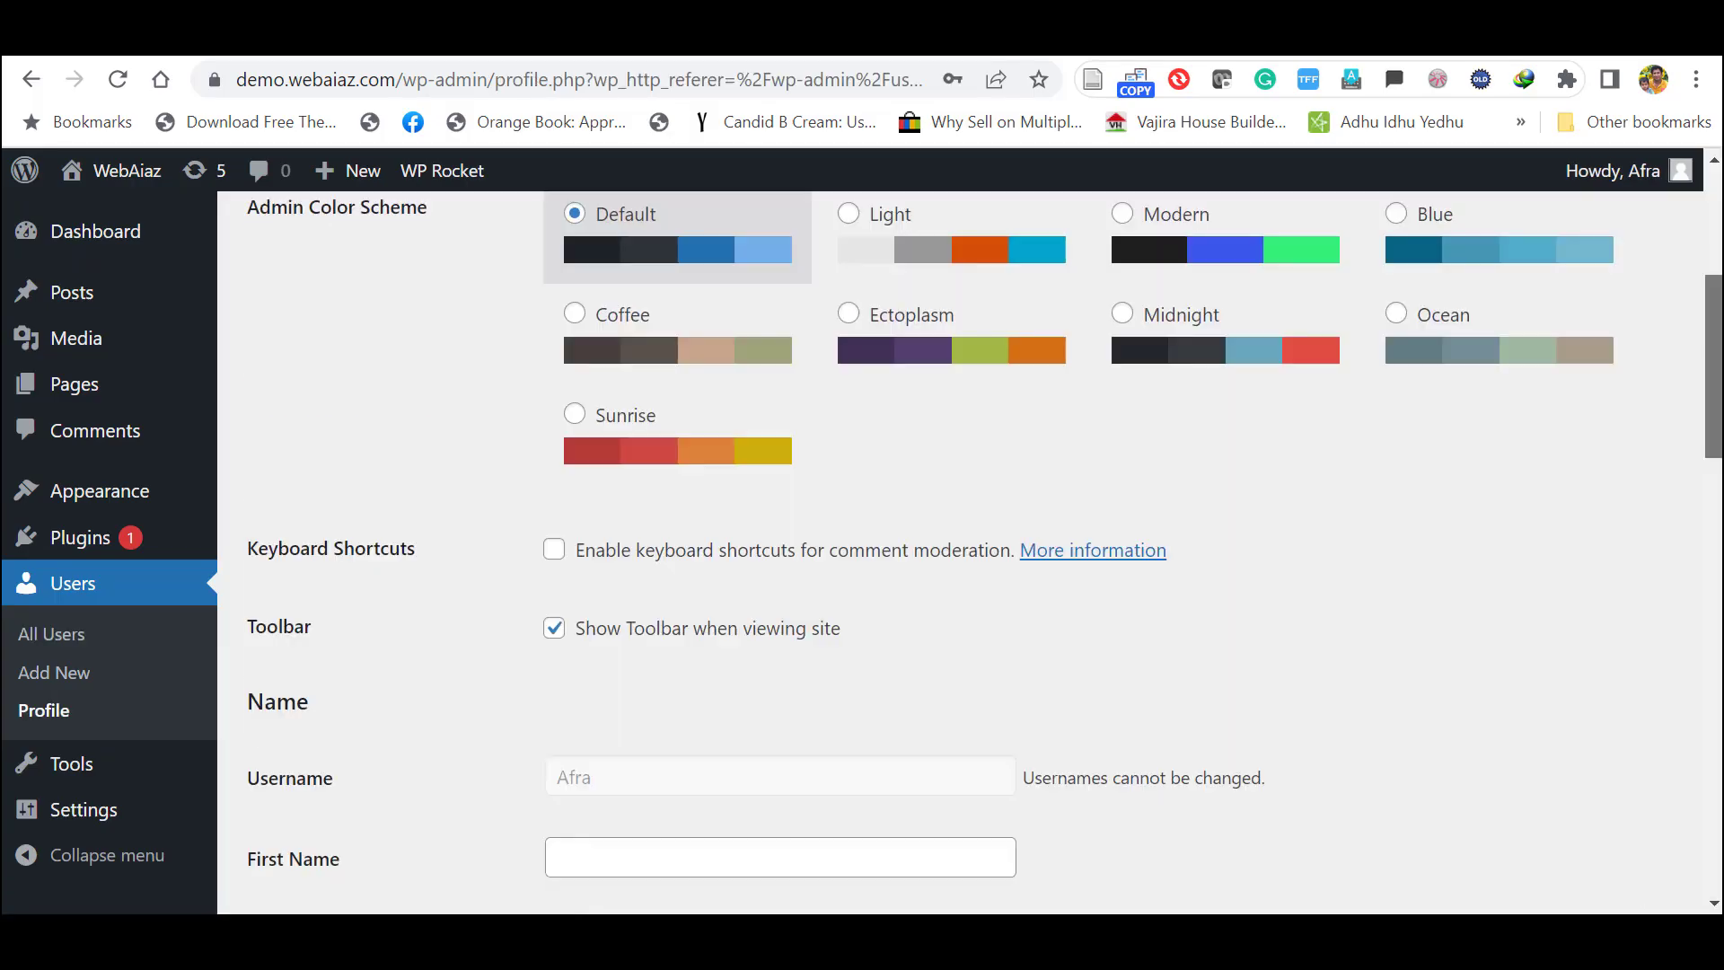
{"action": "scroll", "coordinate": [1155, 485], "scroll_direction": "down", "scroll_amount": 5}
{"action": "scroll", "coordinate": [1385, 513], "scroll_direction": "down", "scroll_amount": 5}
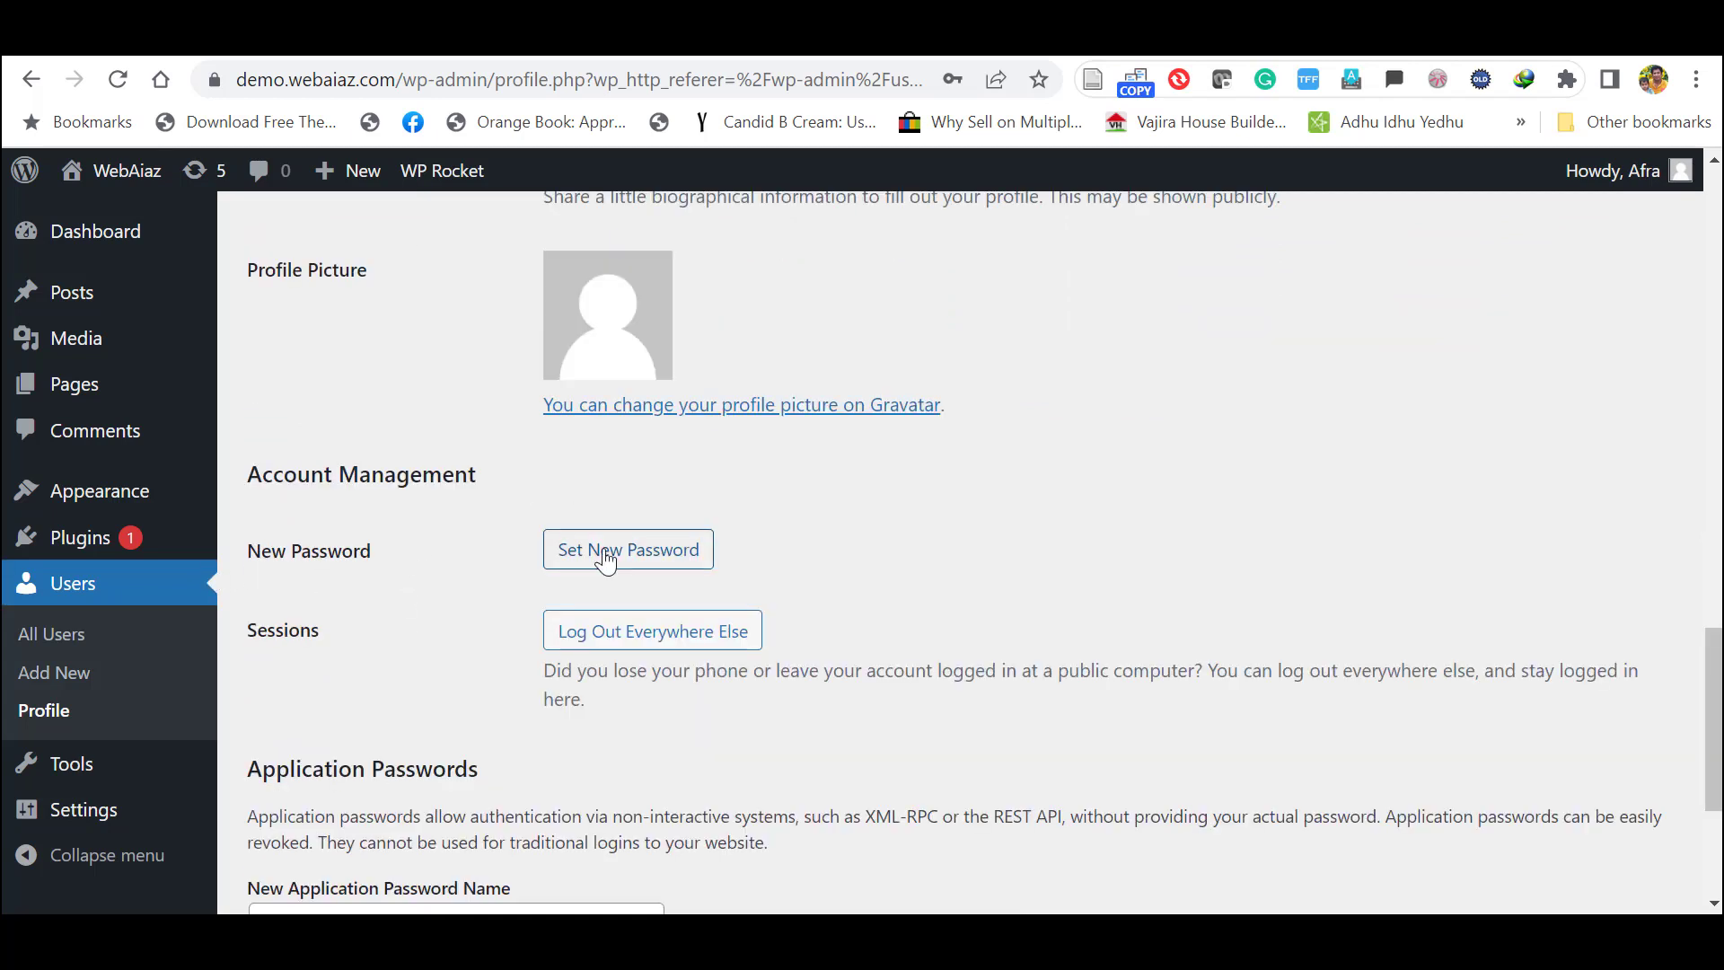
{"action": "left_click", "coordinate": [602, 554]}
{"action": "left_click_drag", "start_coordinate": [813, 607], "coordinate": [385, 685]}
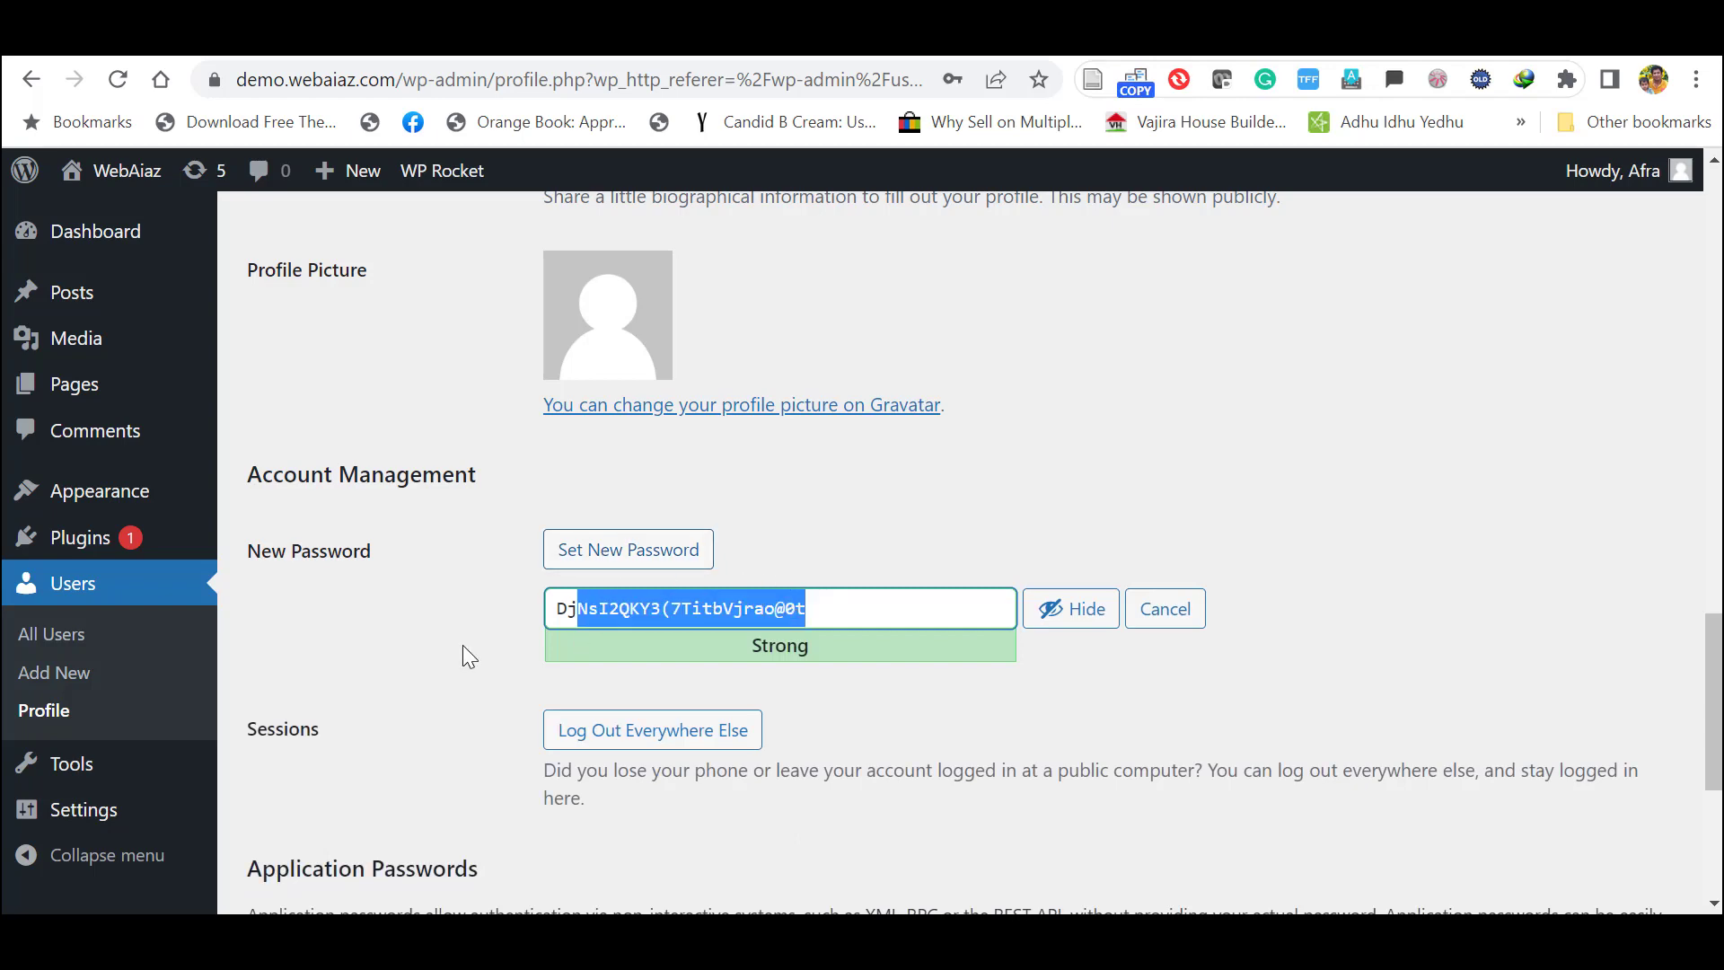
{"action": "key", "text": "BackSpace"}
{"action": "left_click", "coordinate": [757, 732]}
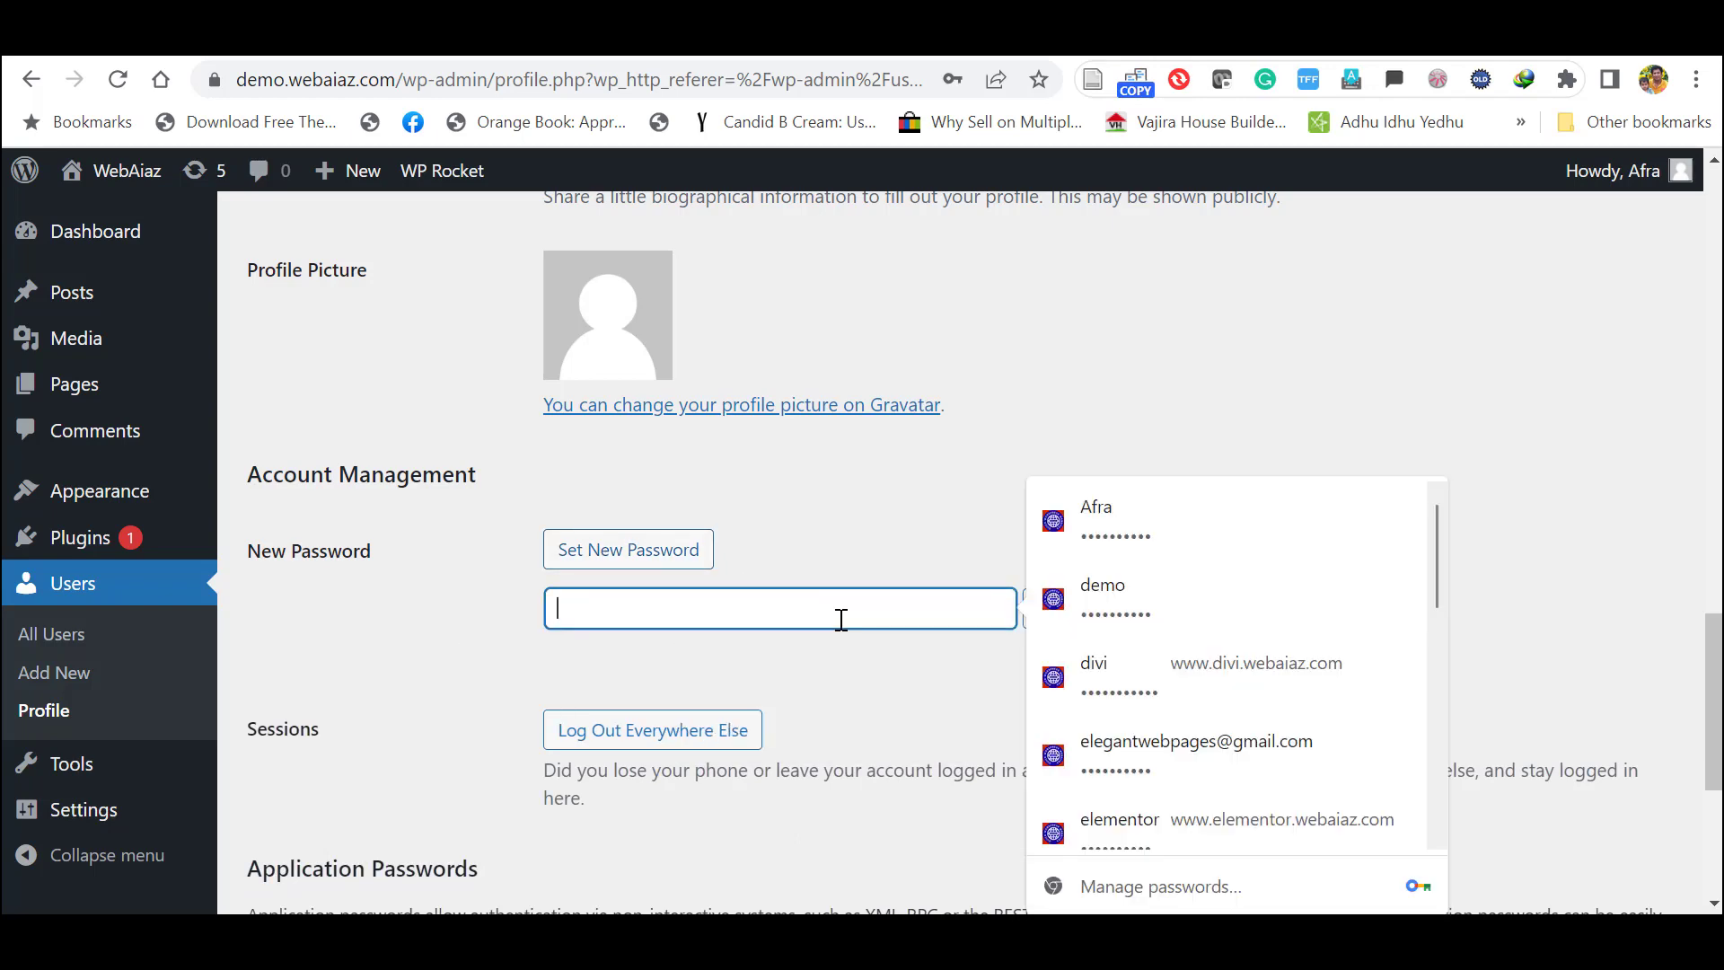
{"action": "key", "text": "ctrl+v"}
{"action": "key", "text": "Return"}
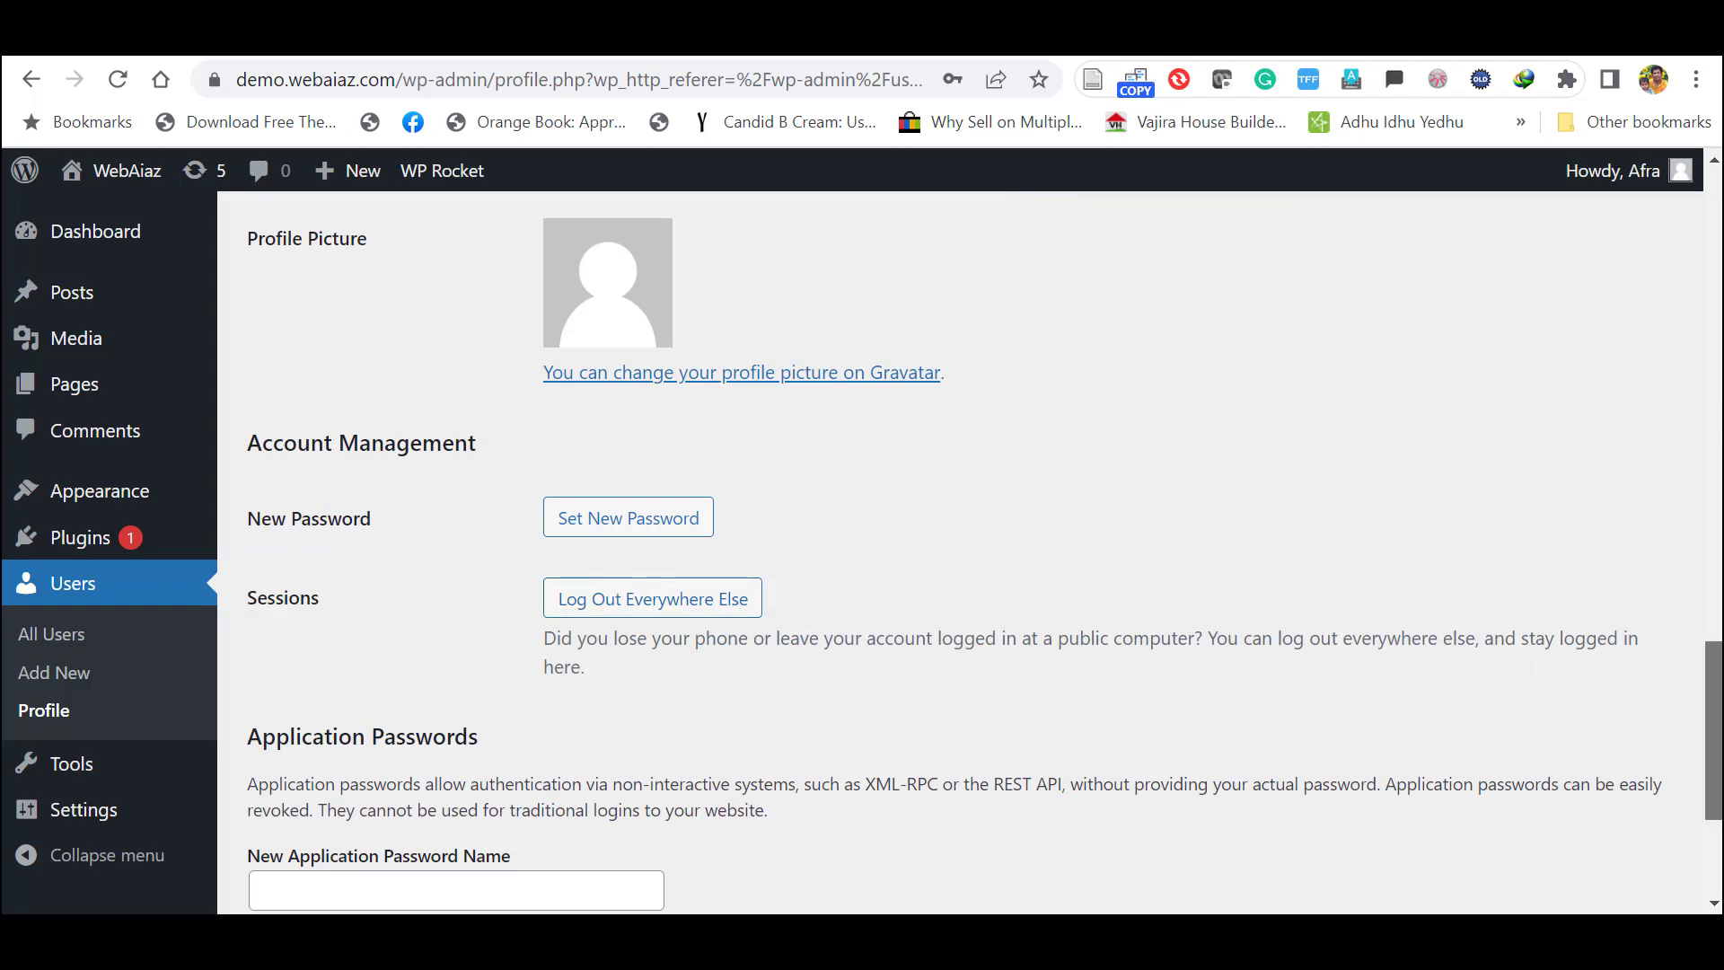
{"action": "scroll", "coordinate": [969, 552], "scroll_direction": "down", "scroll_amount": 3}
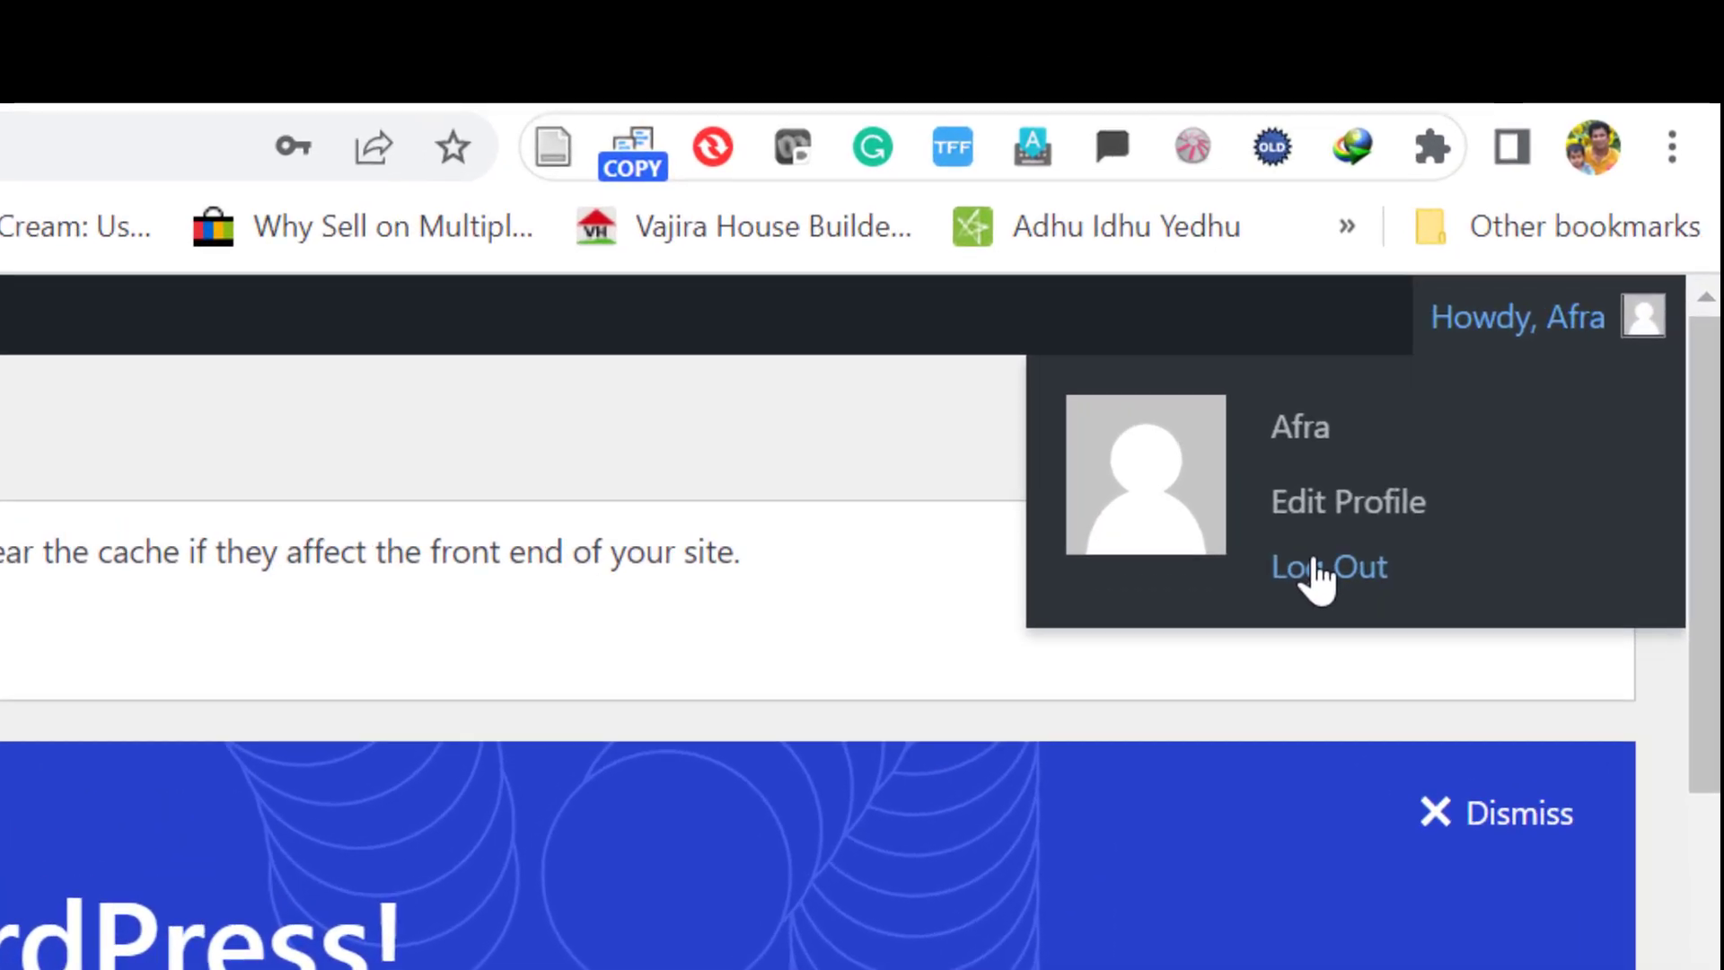
Step: Log out and attempt login with the prefilled old password, getting a wrong-password error
{"action": "left_click", "coordinate": [1503, 304]}
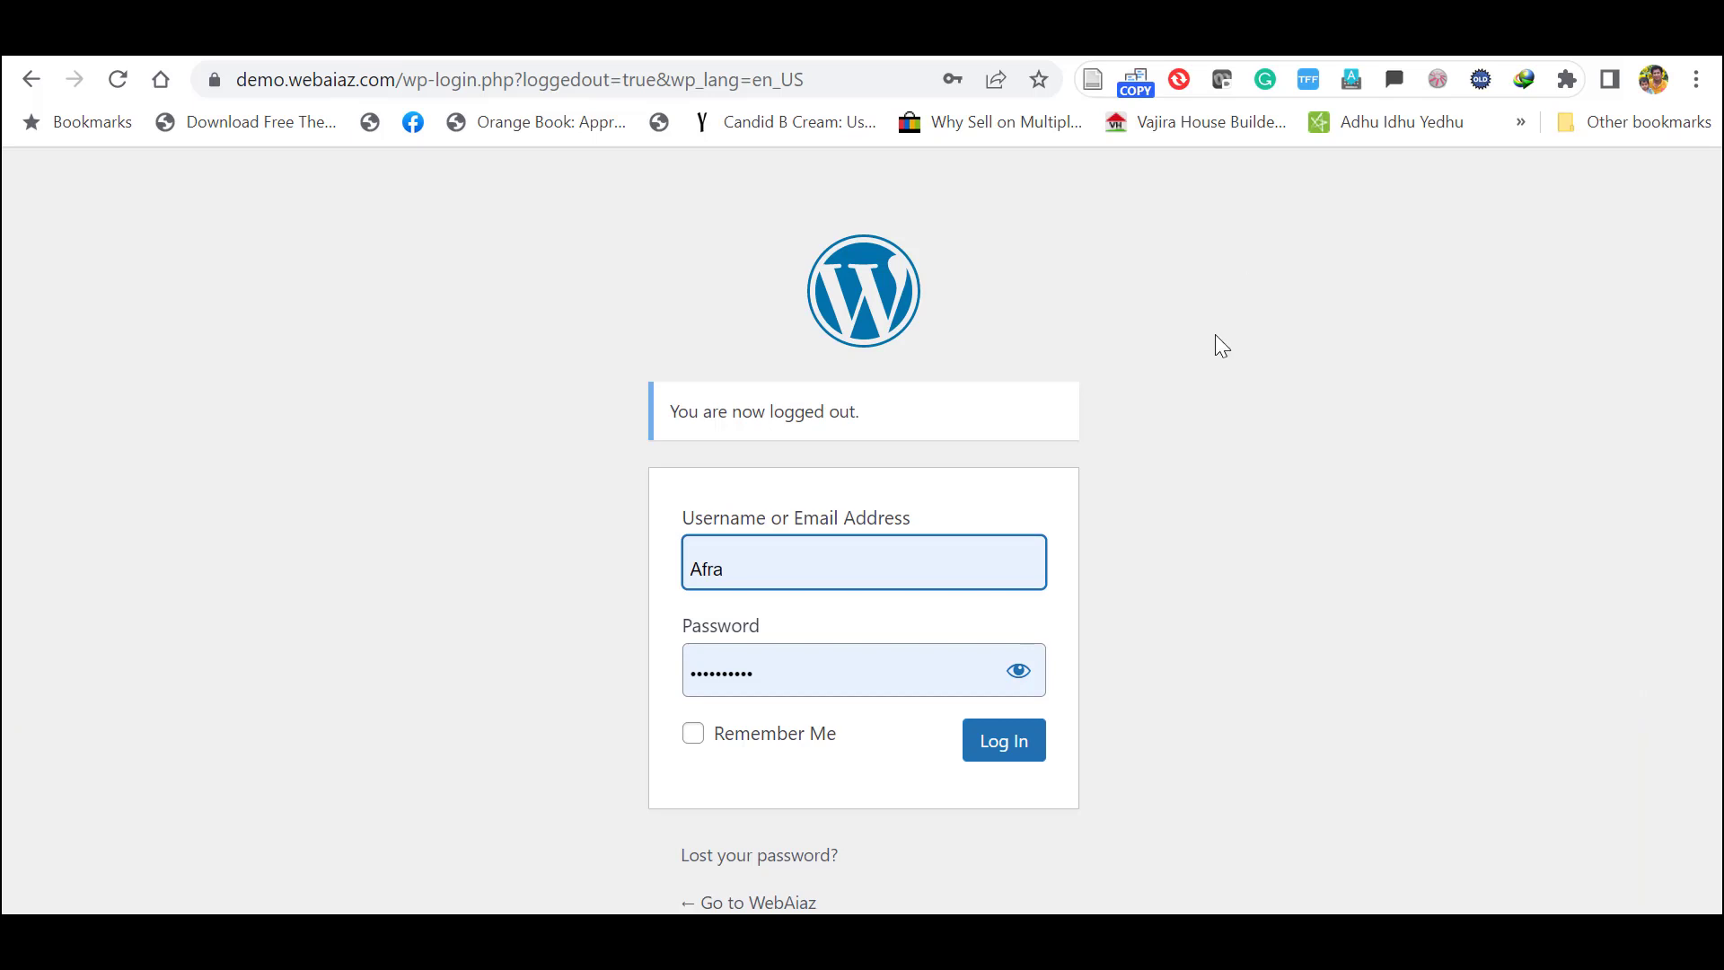
{"action": "left_click", "coordinate": [992, 745]}
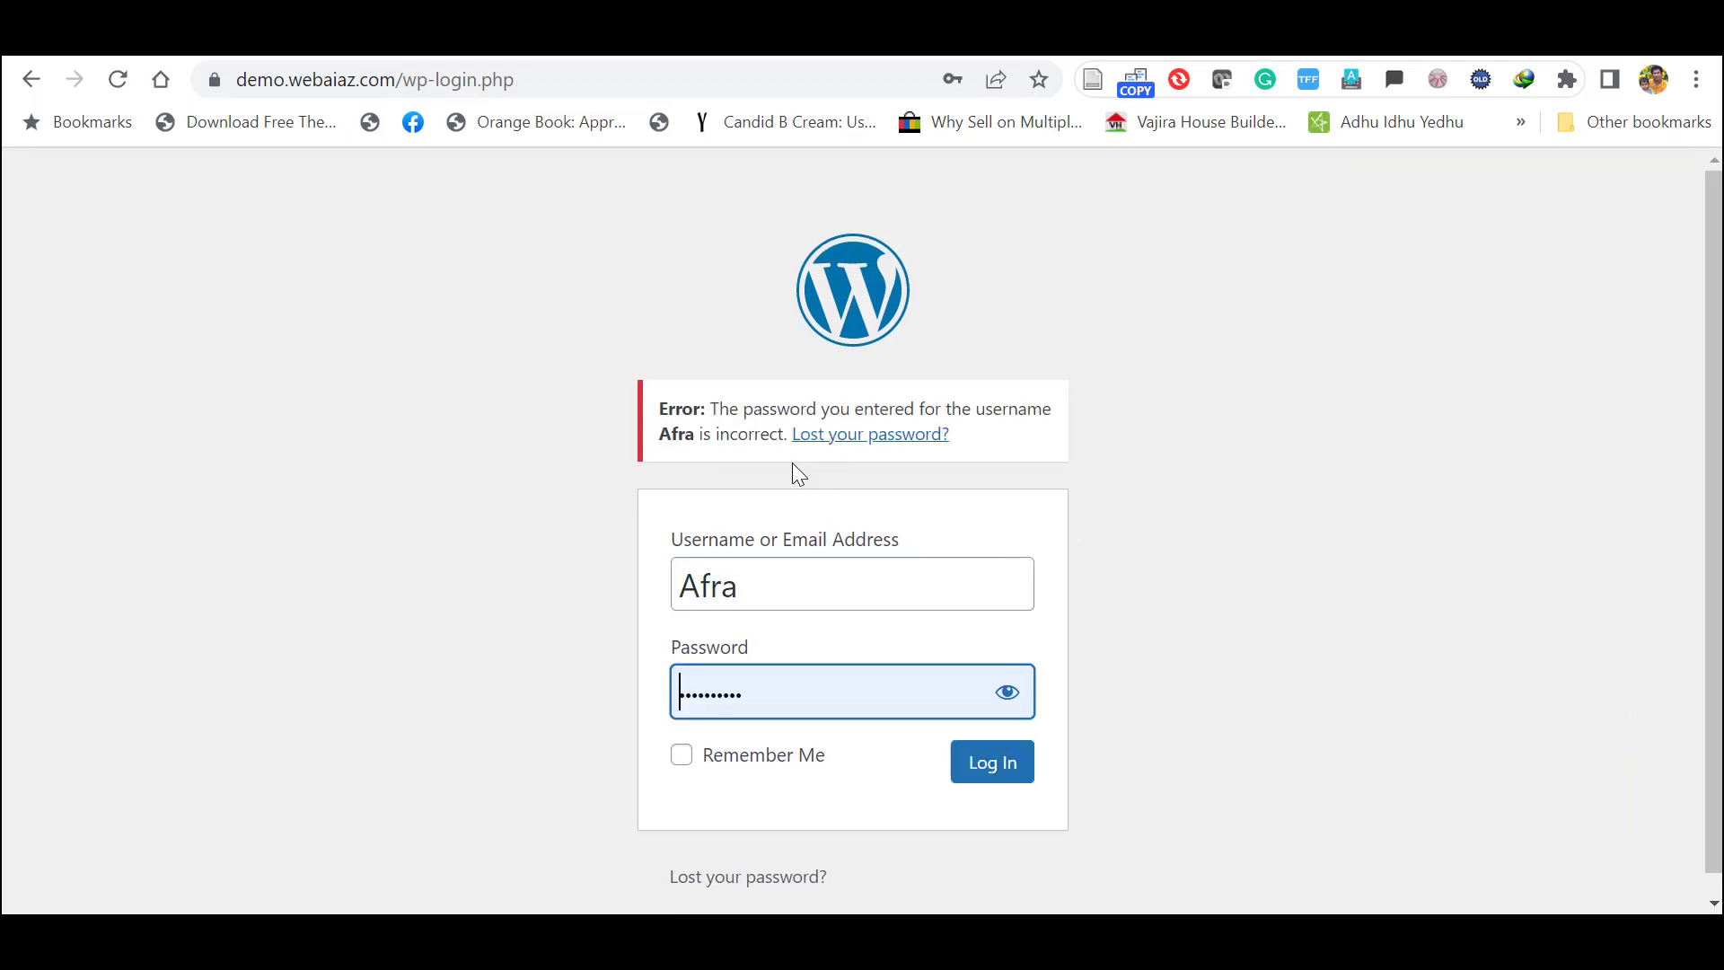
Step: Log in as Afra with the new pasted password and update Chrome's saved password
{"action": "left_click", "coordinate": [788, 701]}
{"action": "key", "text": "ctrl+a"}
{"action": "key", "text": "BackSpace"}
{"action": "key", "text": "ctrl+v"}
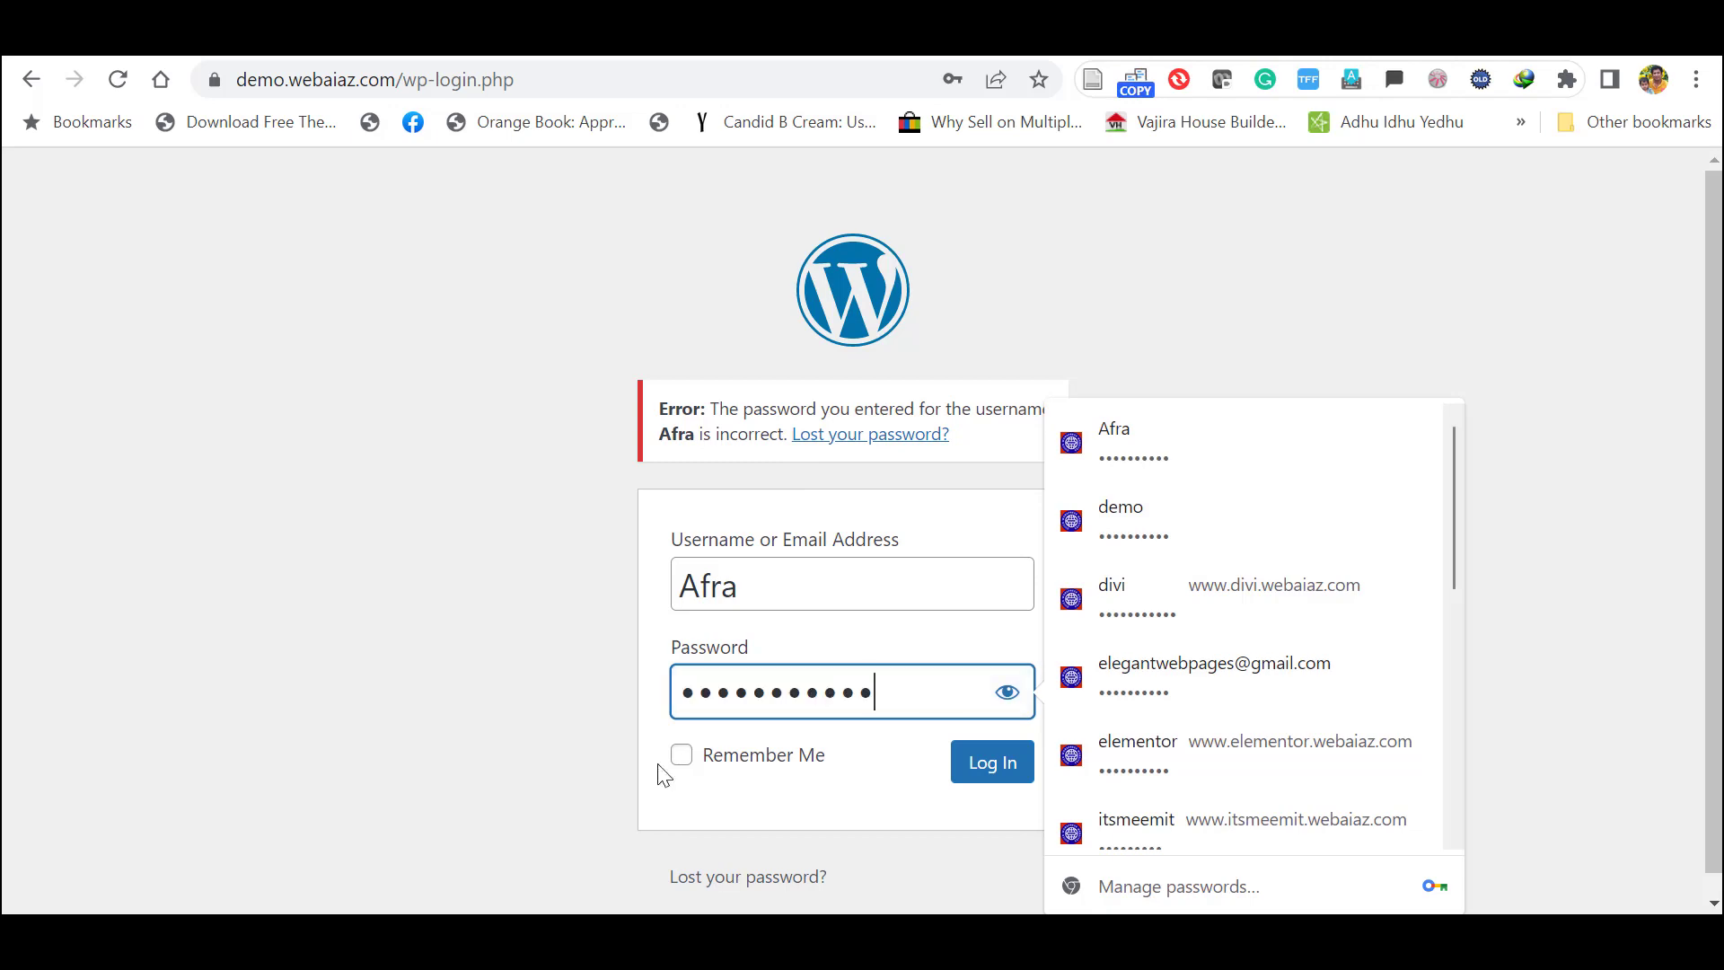
{"action": "left_click", "coordinate": [991, 762]}
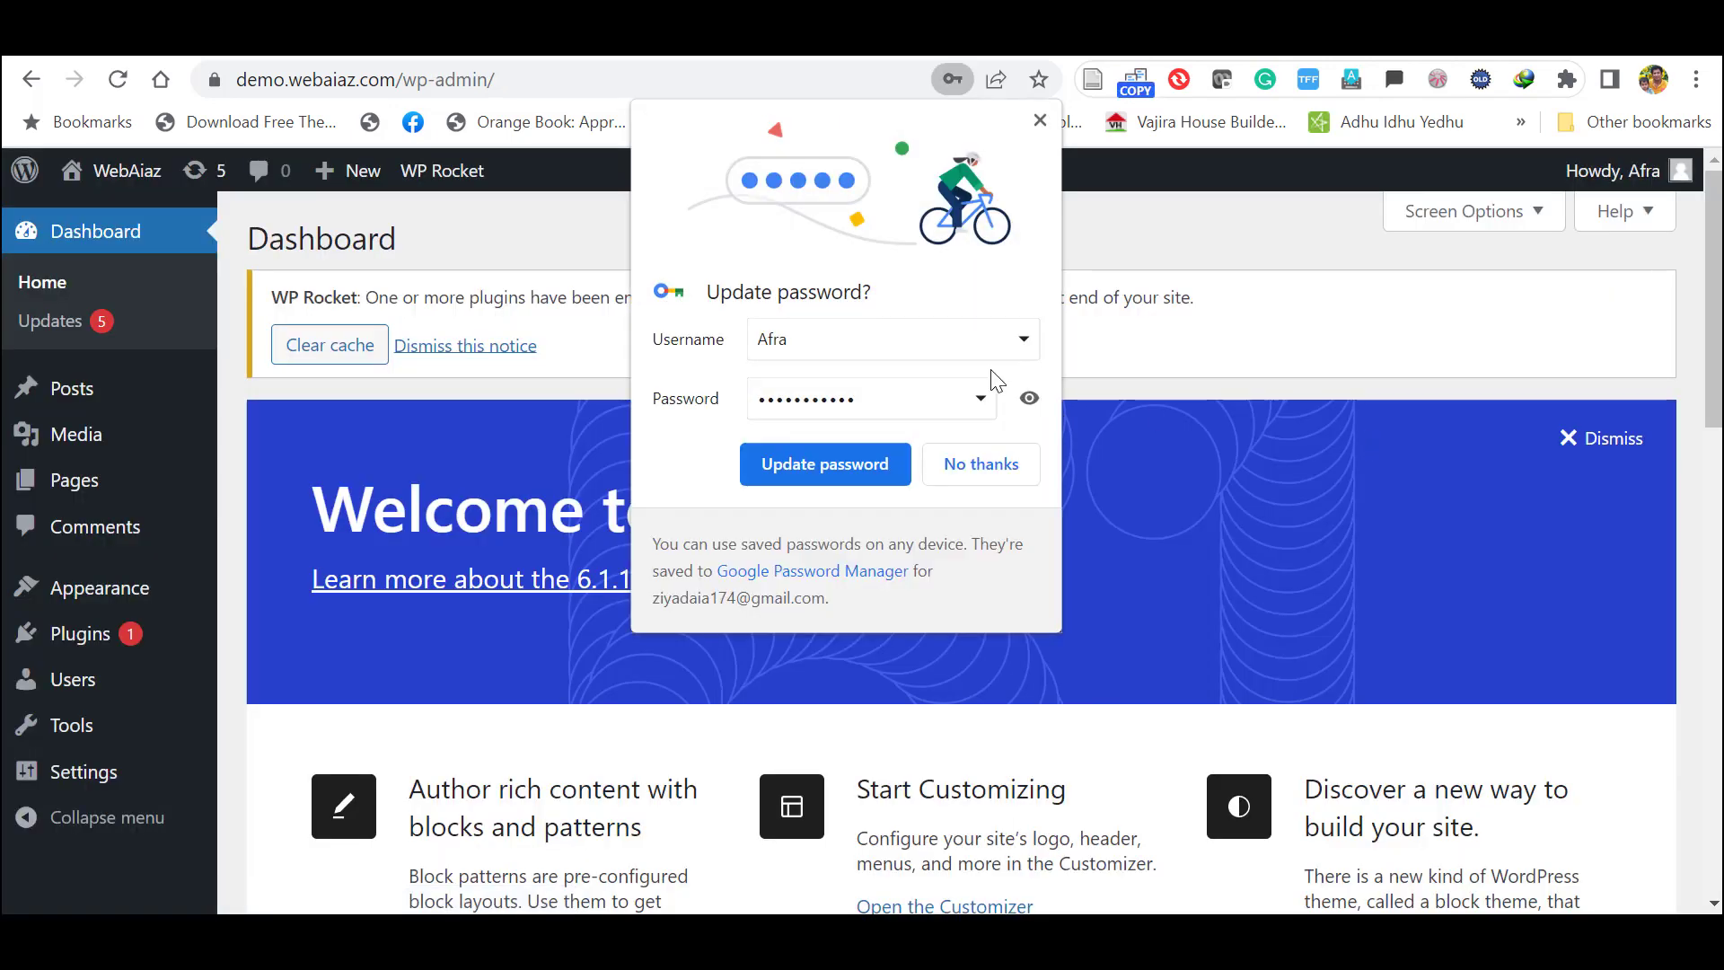
{"action": "left_click", "coordinate": [846, 465]}
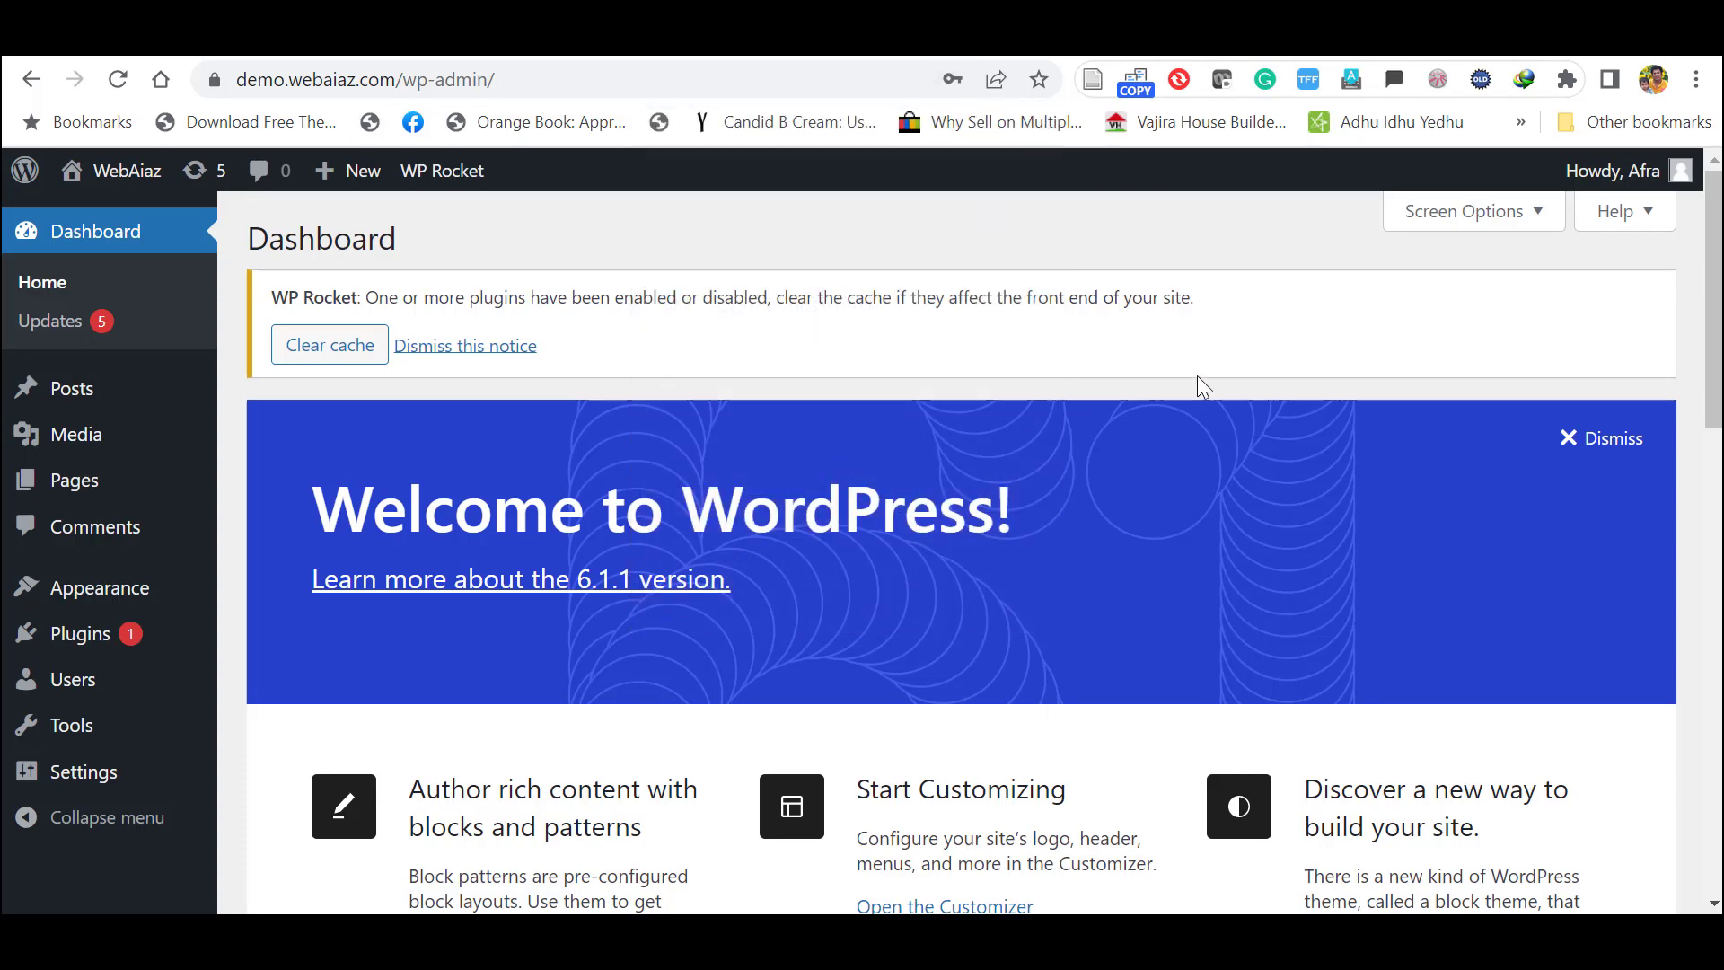